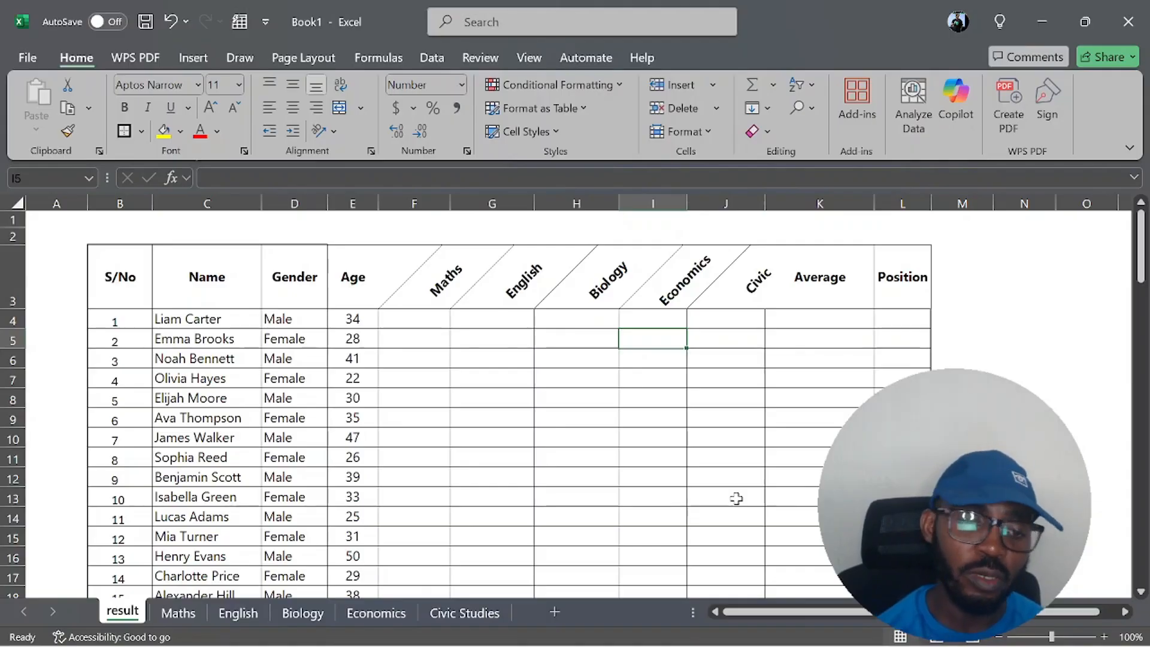
Step: Review the score tables on the Maths, English and Biology sheets, ending back on the result sheet
left_click(177, 610)
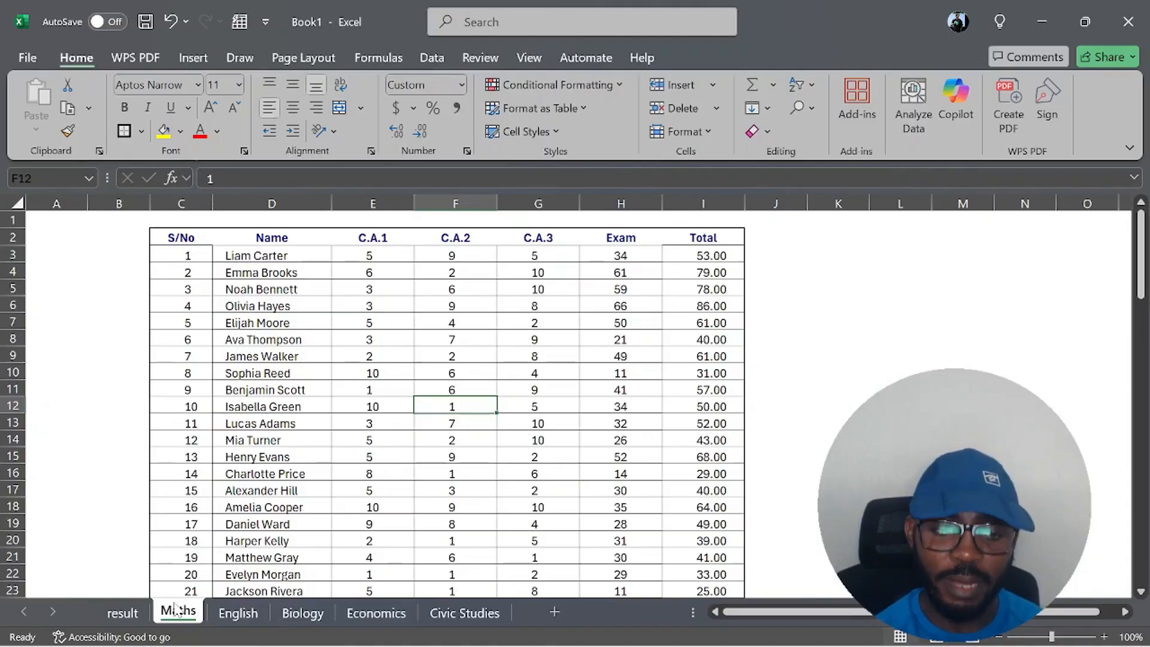
left_click(227, 618)
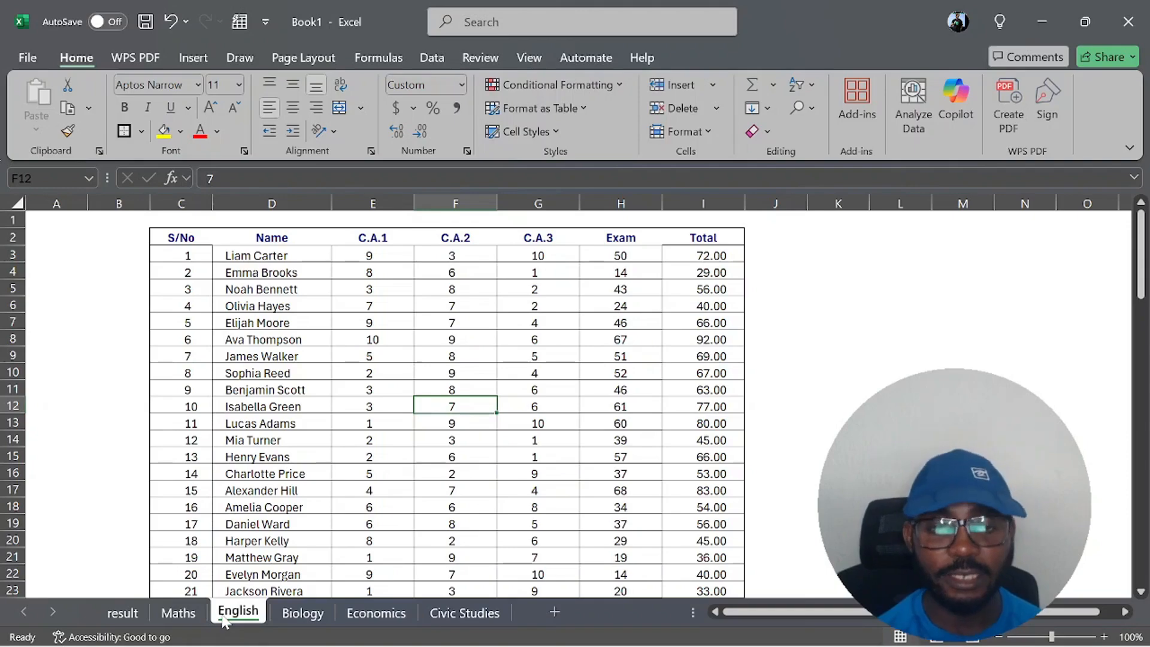
left_click(294, 614)
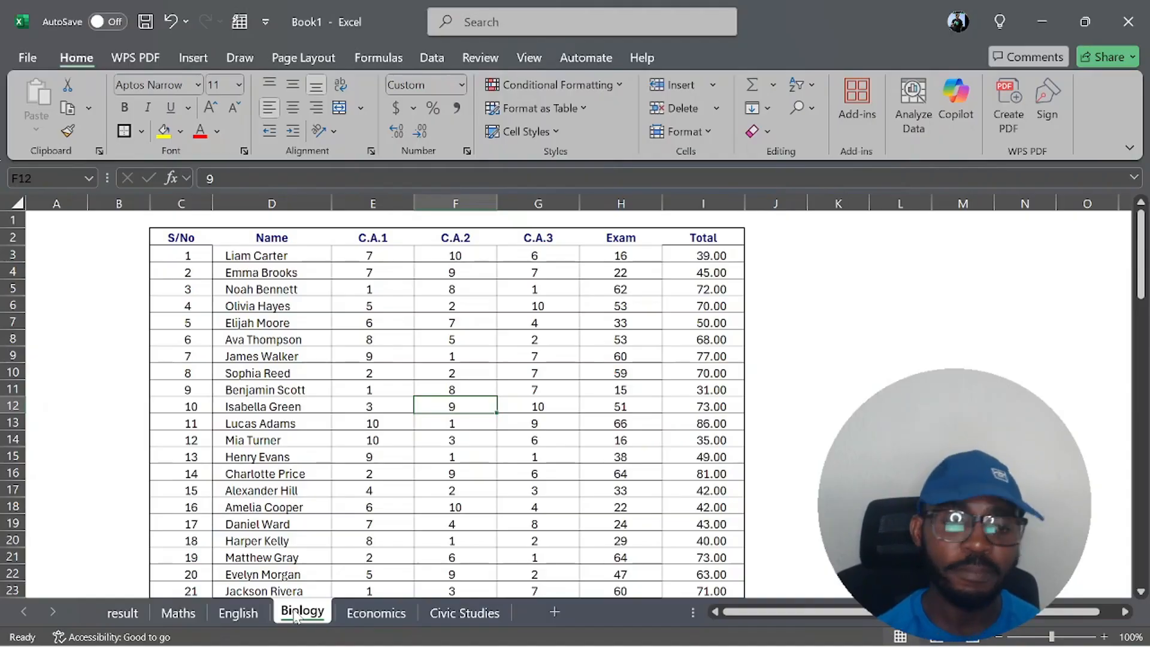
left_click(135, 613)
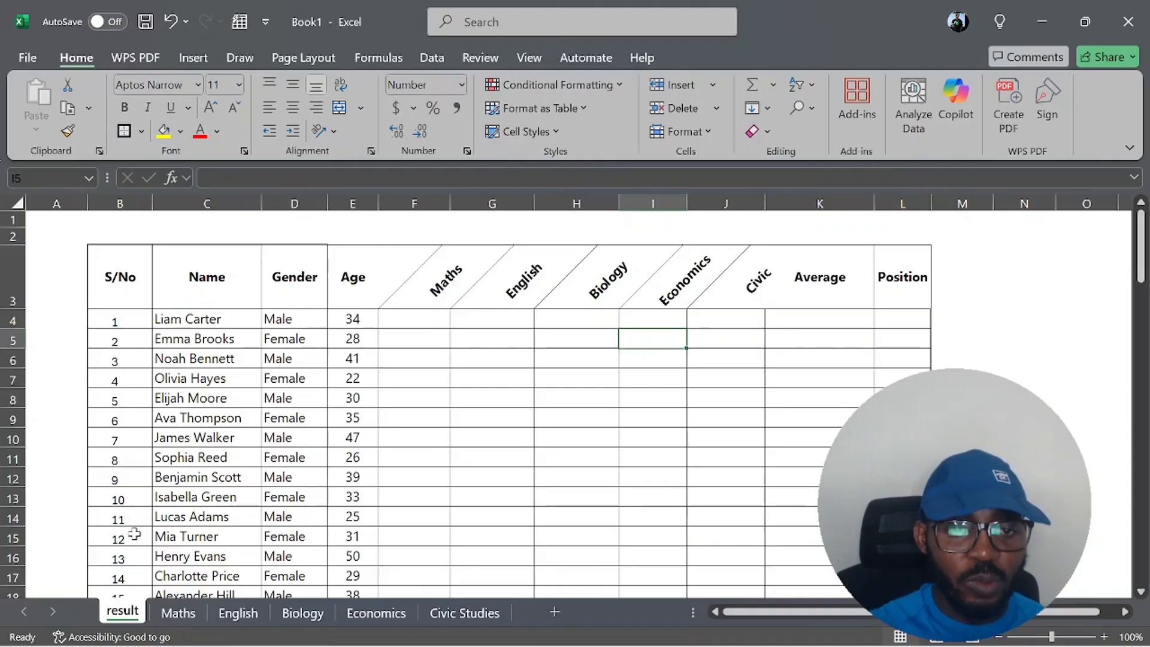
Step: Look up the first student's total on the Maths sheet and enter 53 as their Maths score in F4 of the result sheet
left_click(187, 321)
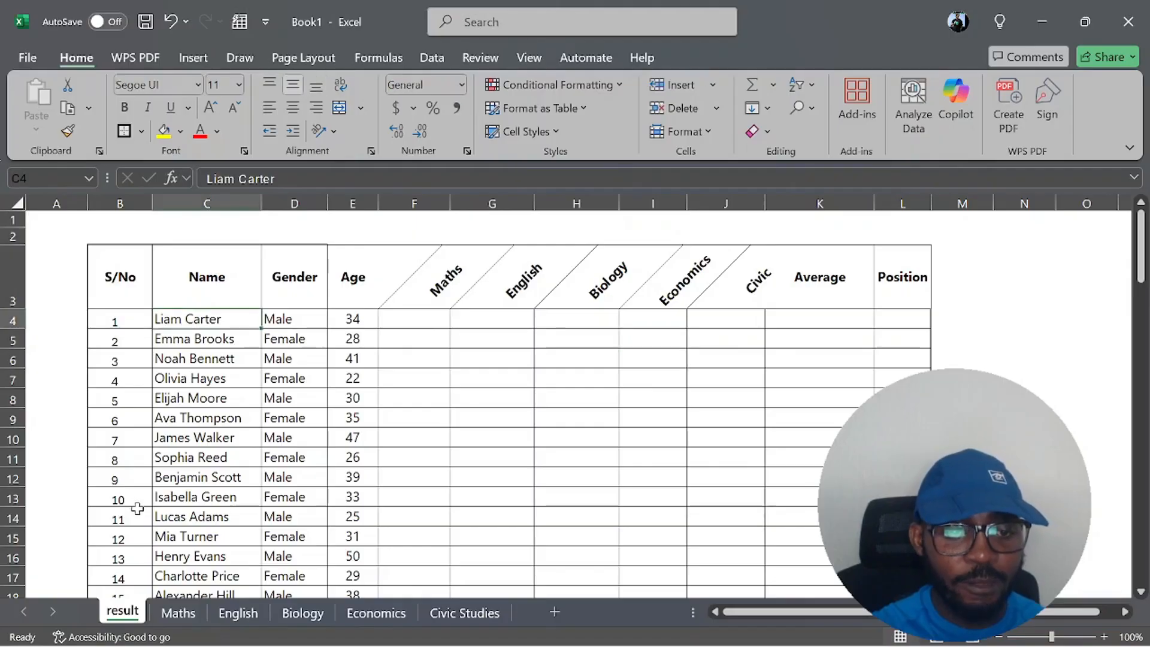
left_click(182, 612)
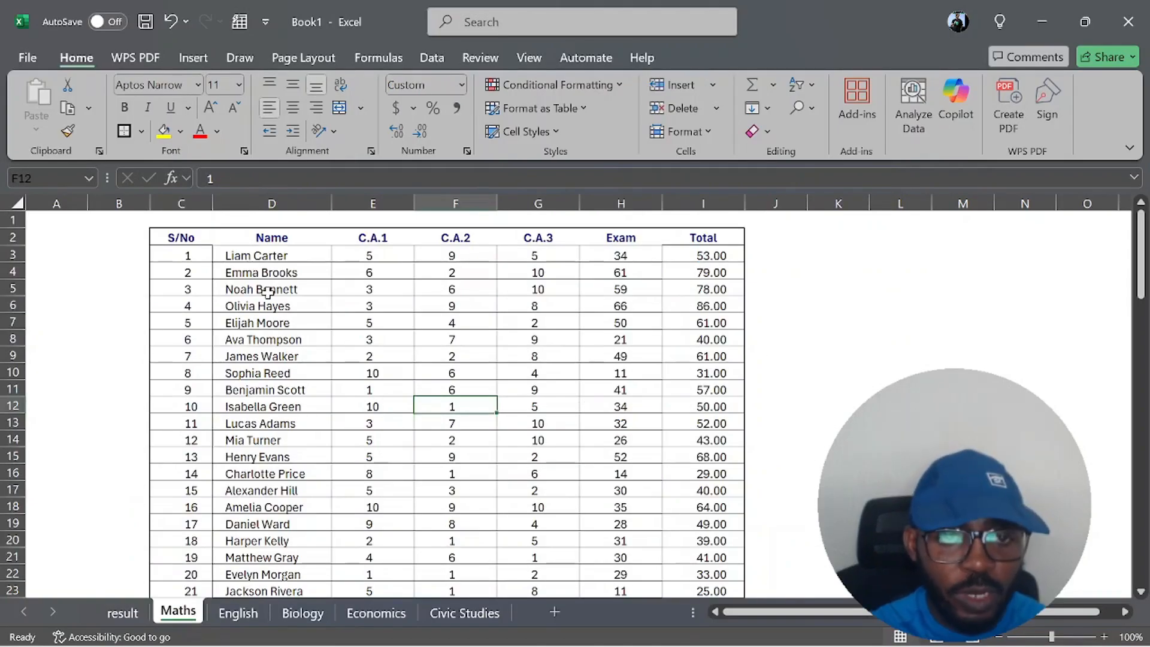
left_click(260, 270)
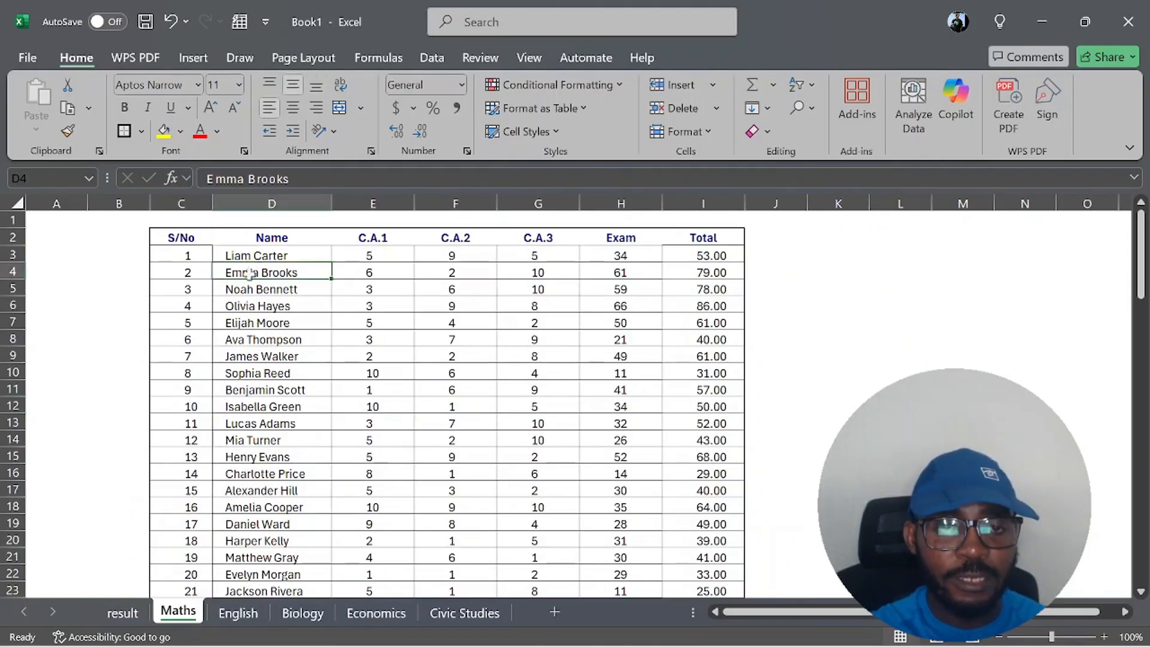
left_click(276, 256)
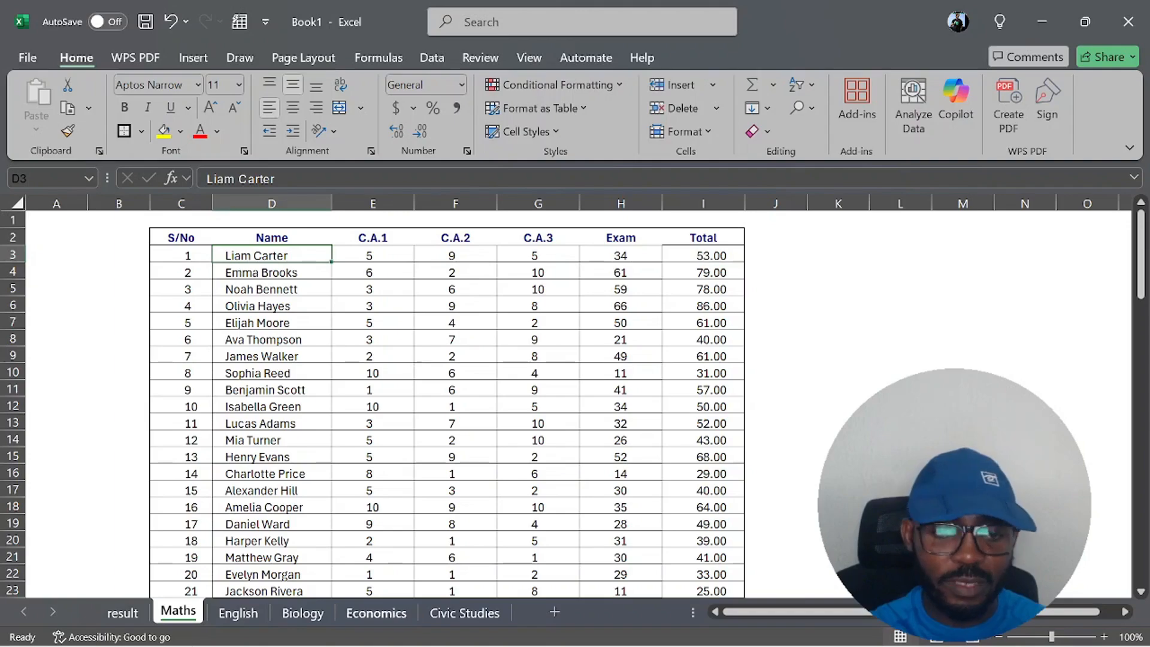
left_click(123, 613)
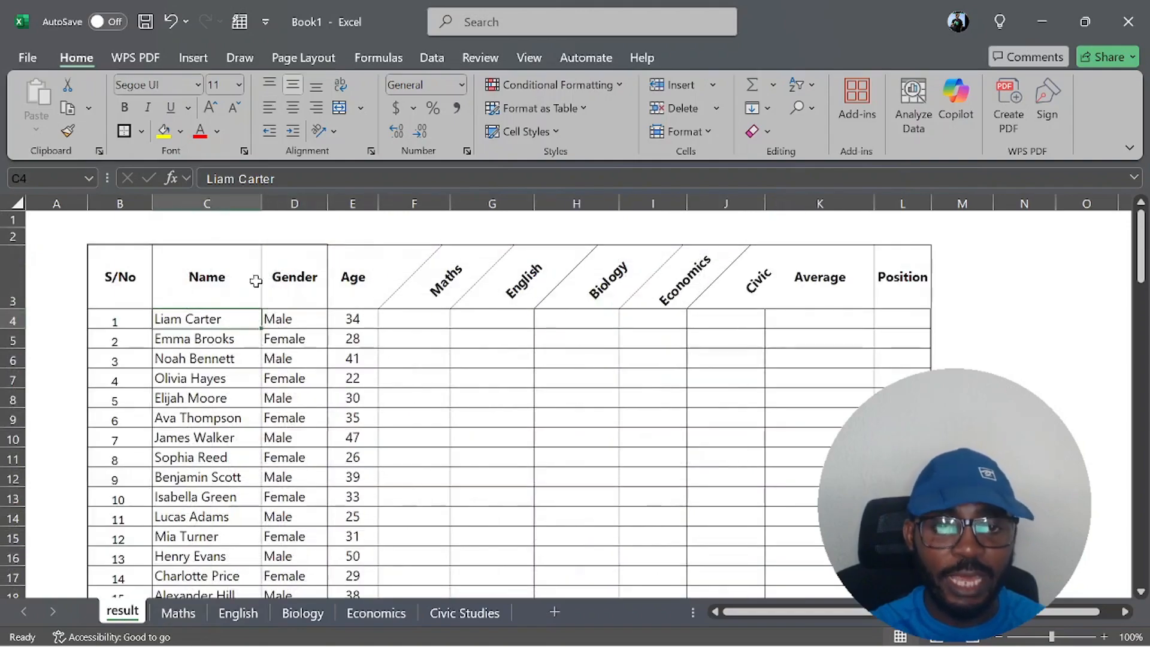
left_click(404, 318)
type("53")
key("Return")
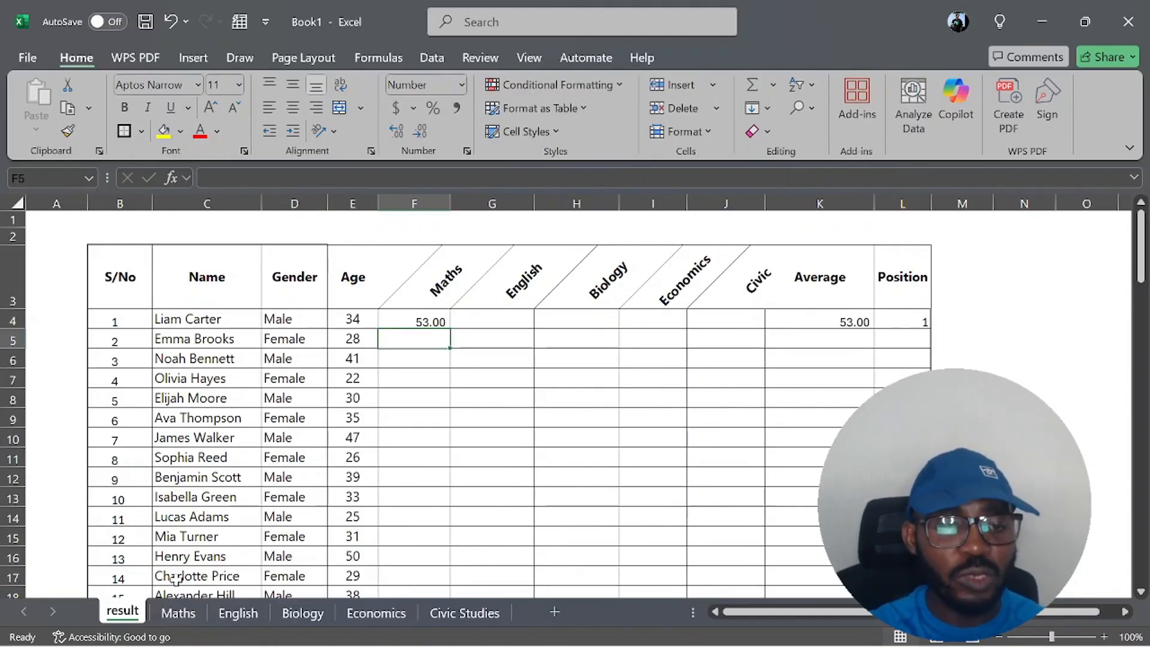
Step: Look up the second student's total on the Maths sheet and enter 79 as their Maths score in F5 of the result sheet
left_click(180, 613)
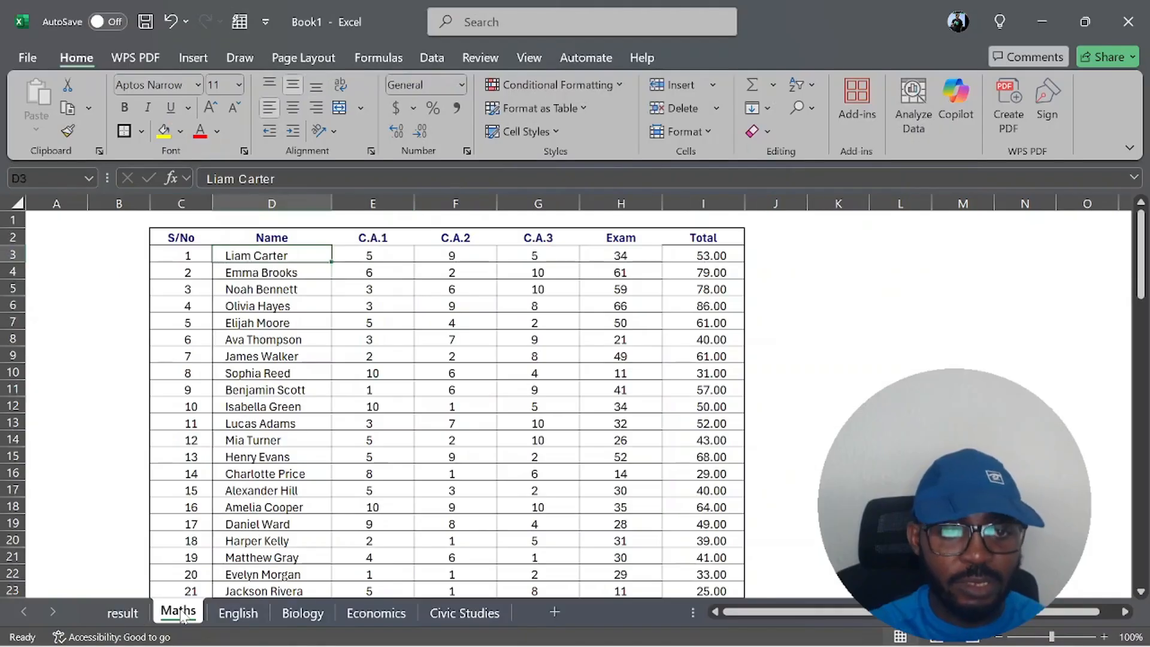
left_click(703, 273)
left_click(144, 615)
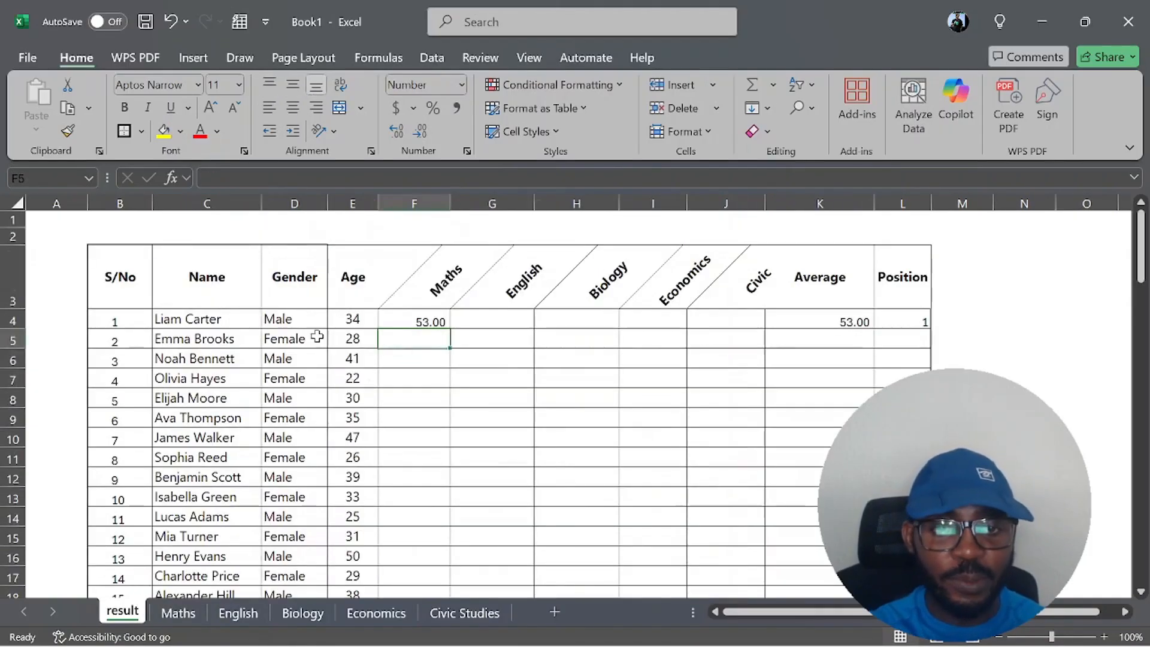
type("79")
key("Return")
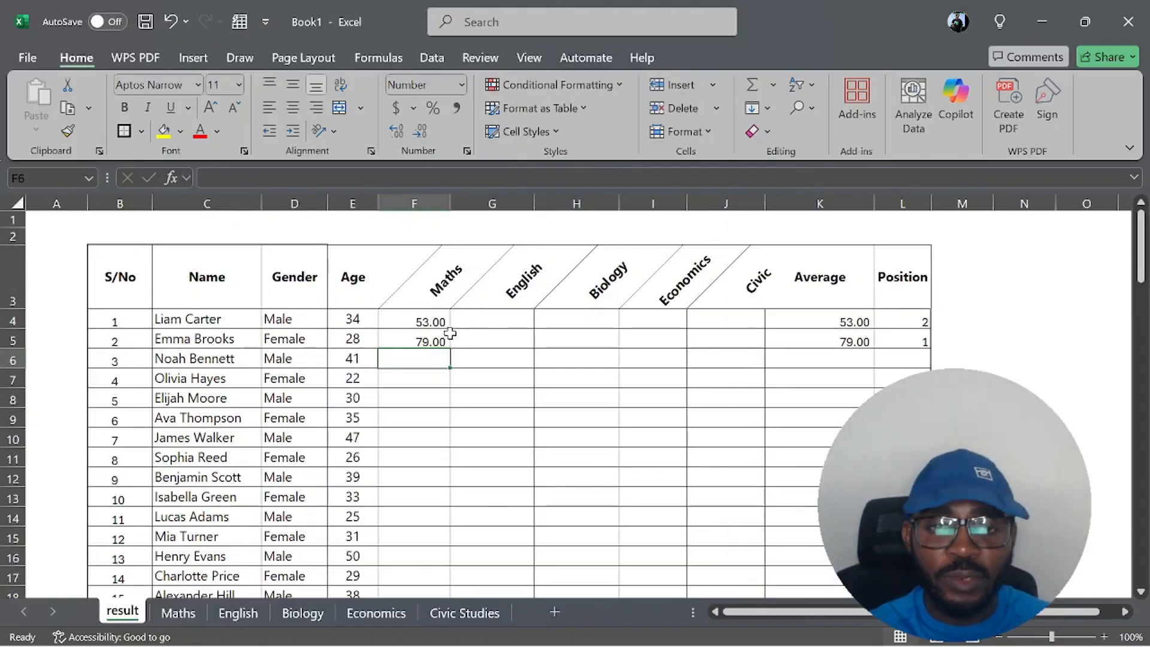
Step: Examine the totals on the English sheet and the extent of the student list on the result sheet
left_click(238, 613)
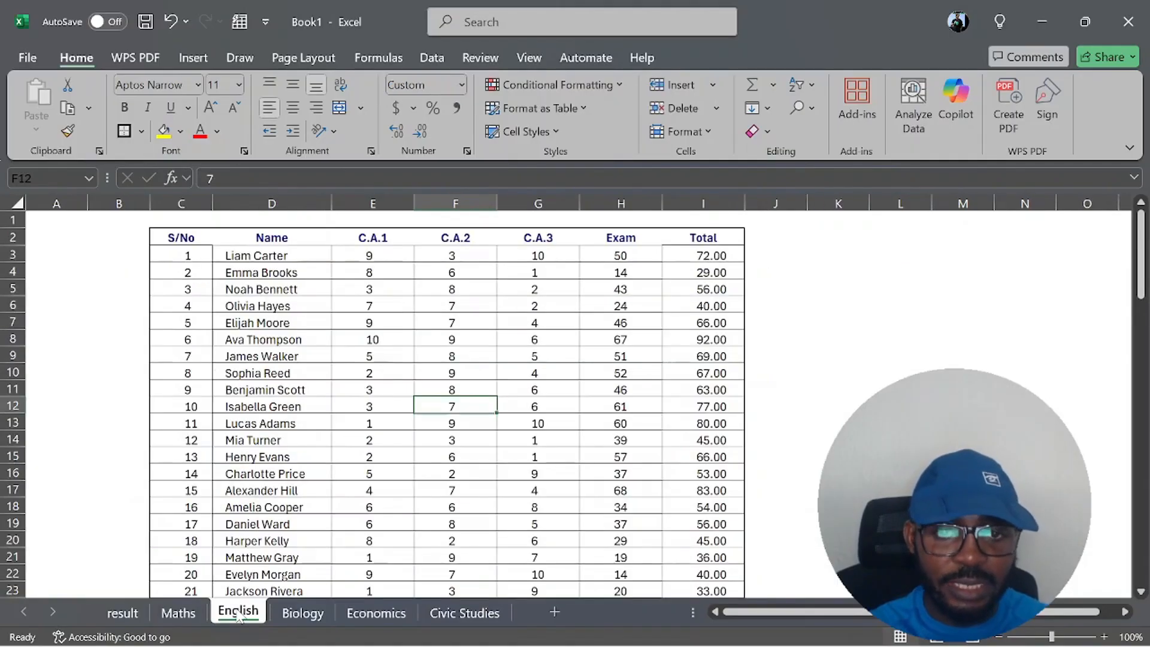
left_click(137, 614)
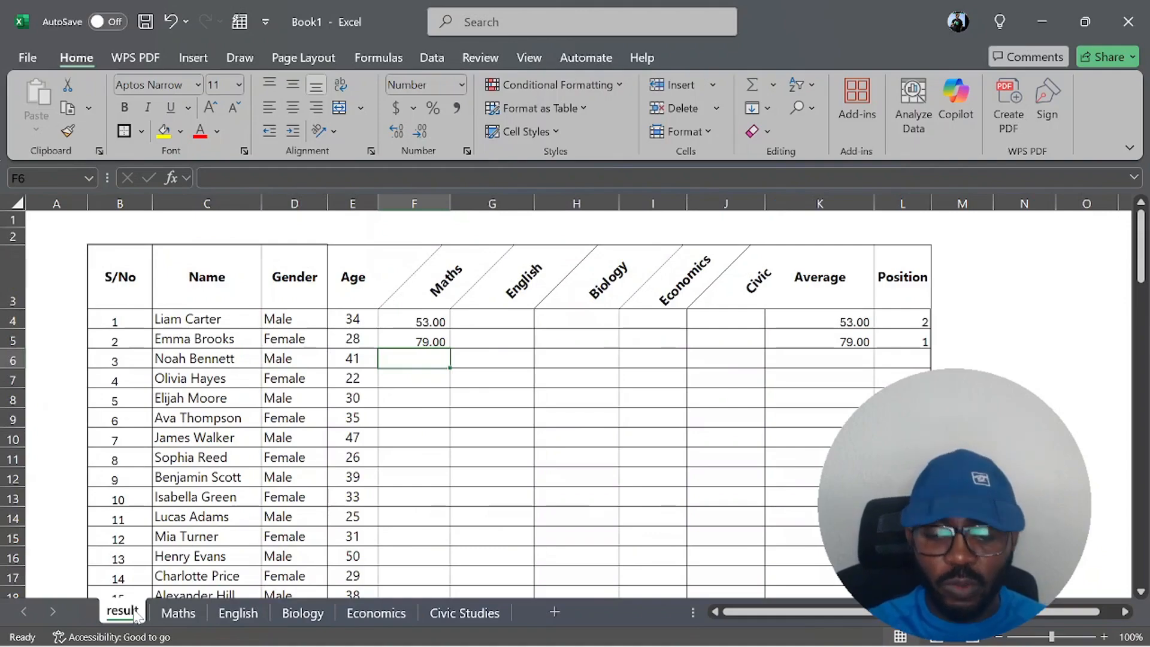
key("Up")
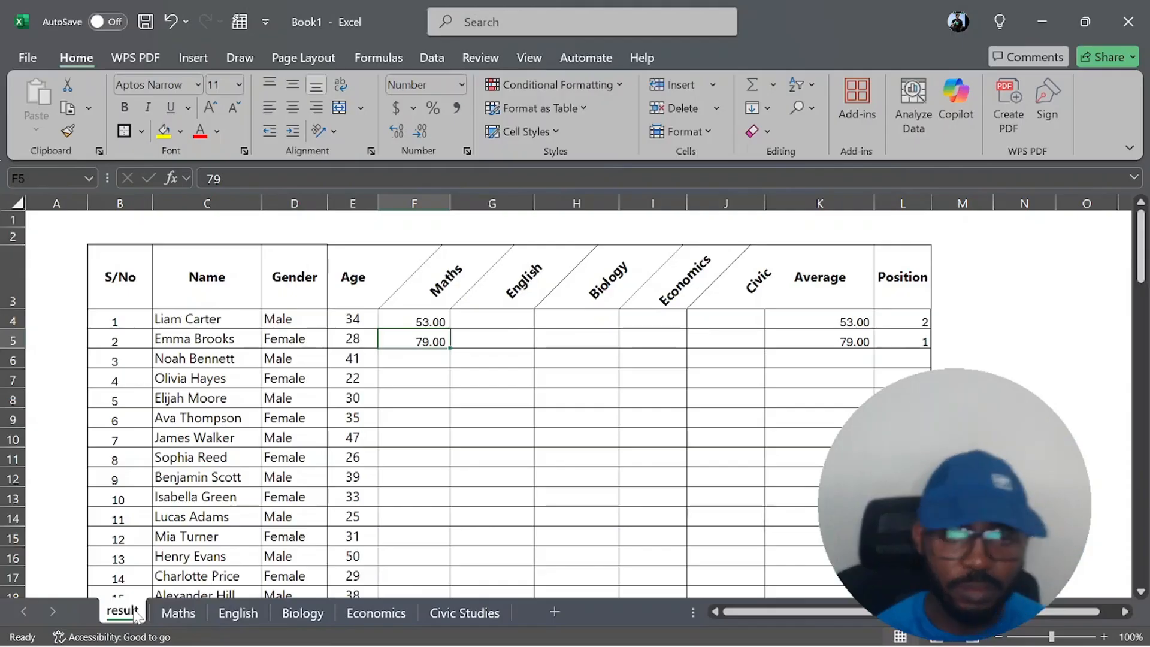
key("Left")
key("Left")
key("Left")
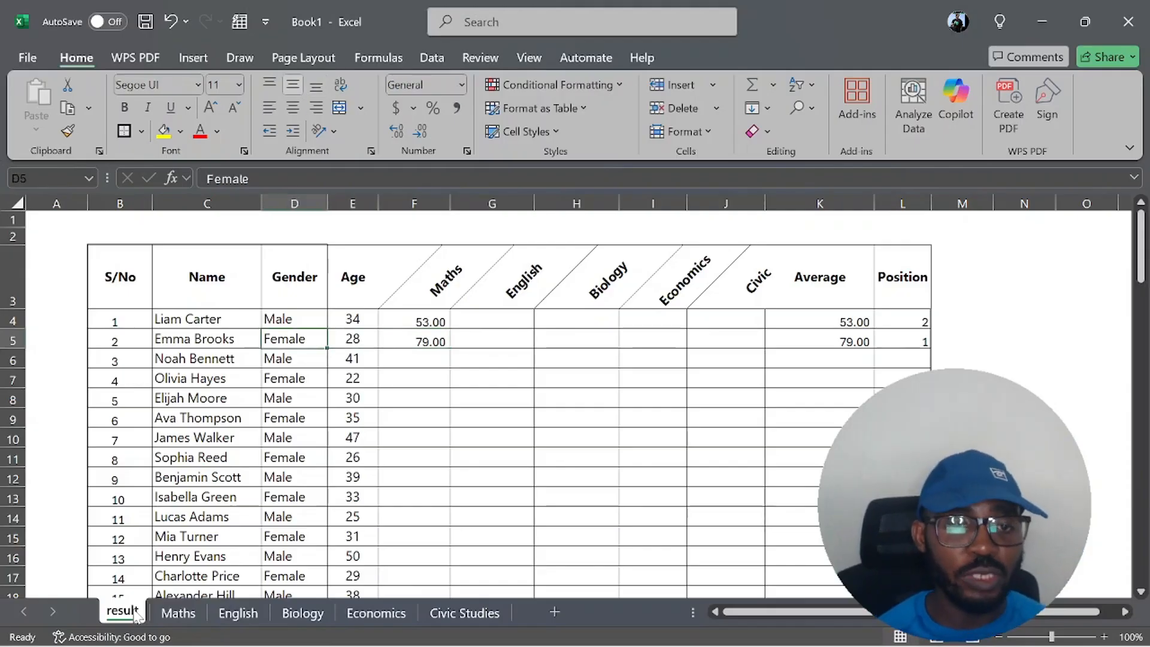
key("Left")
key("ctrl+Down")
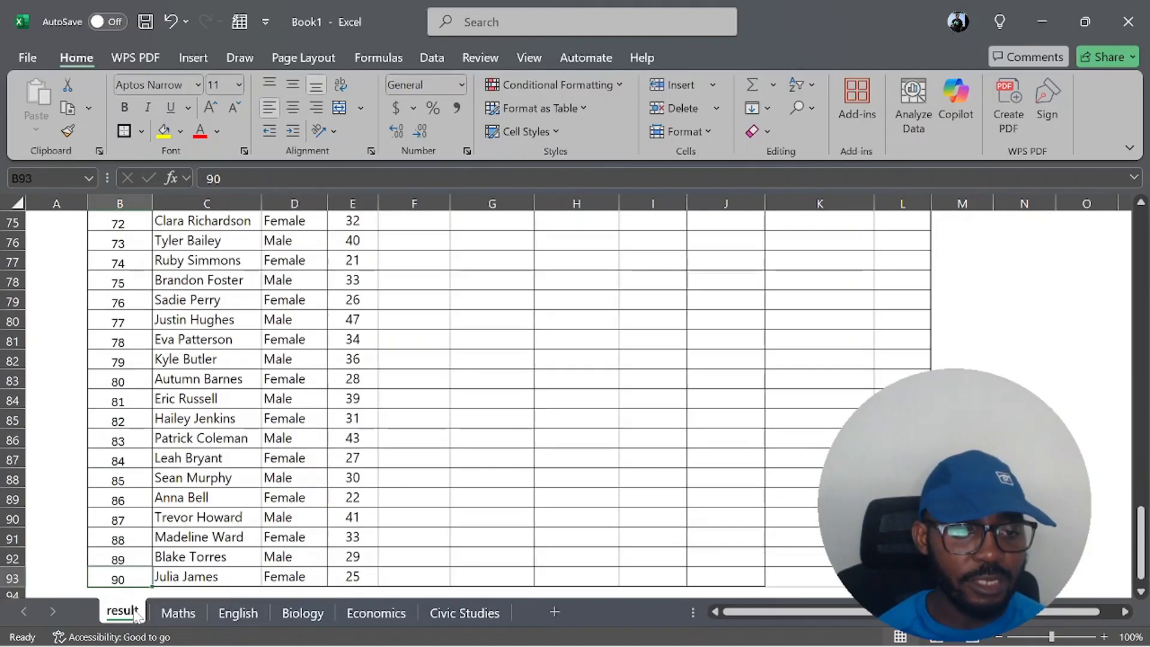
key("ctrl+Up")
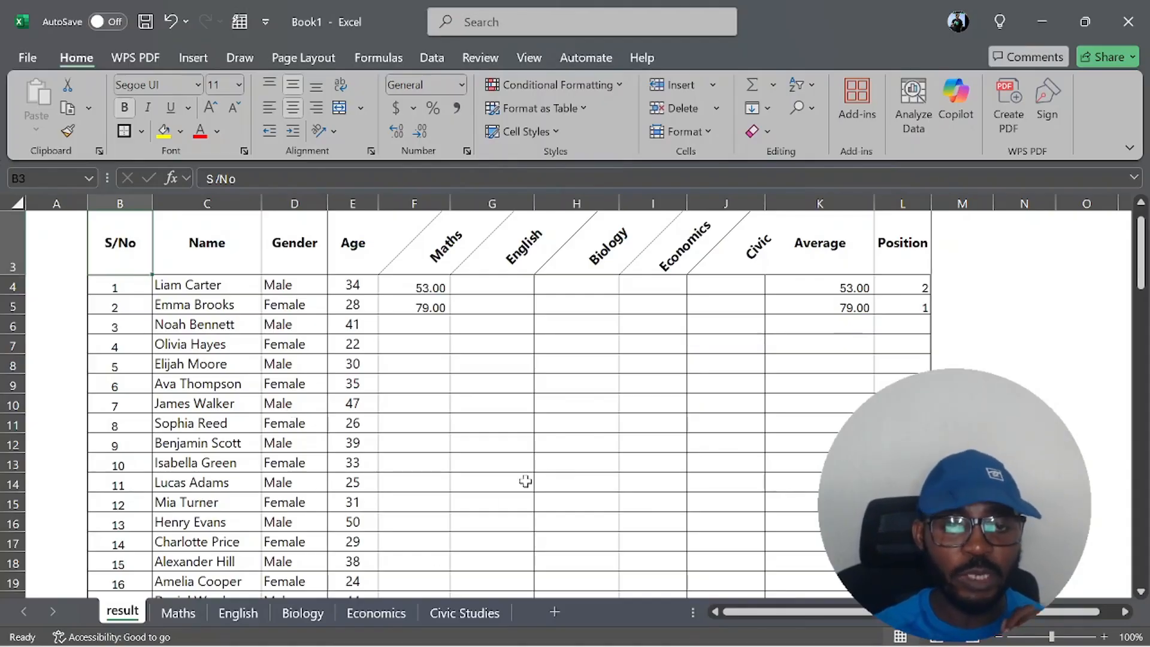
scroll(526, 481, "up", 1)
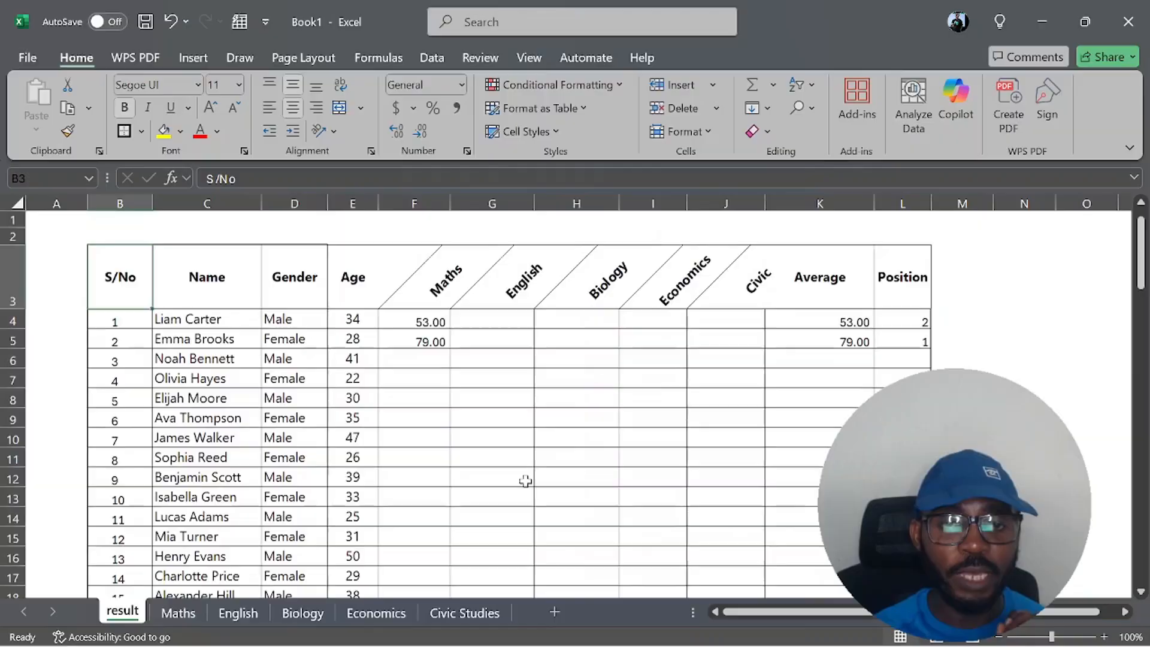
Step: Begin a VLOOKUP formula in F4 of the result sheet with the student's name in C4 as the lookup value
left_click(429, 318)
type("=")
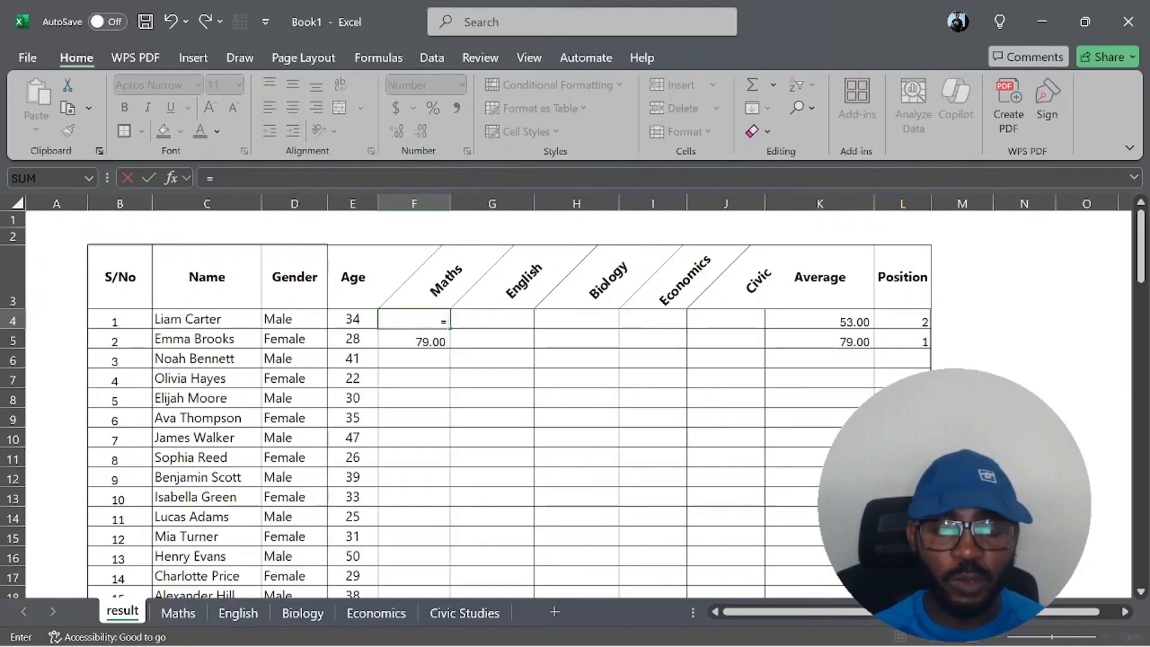
type("v")
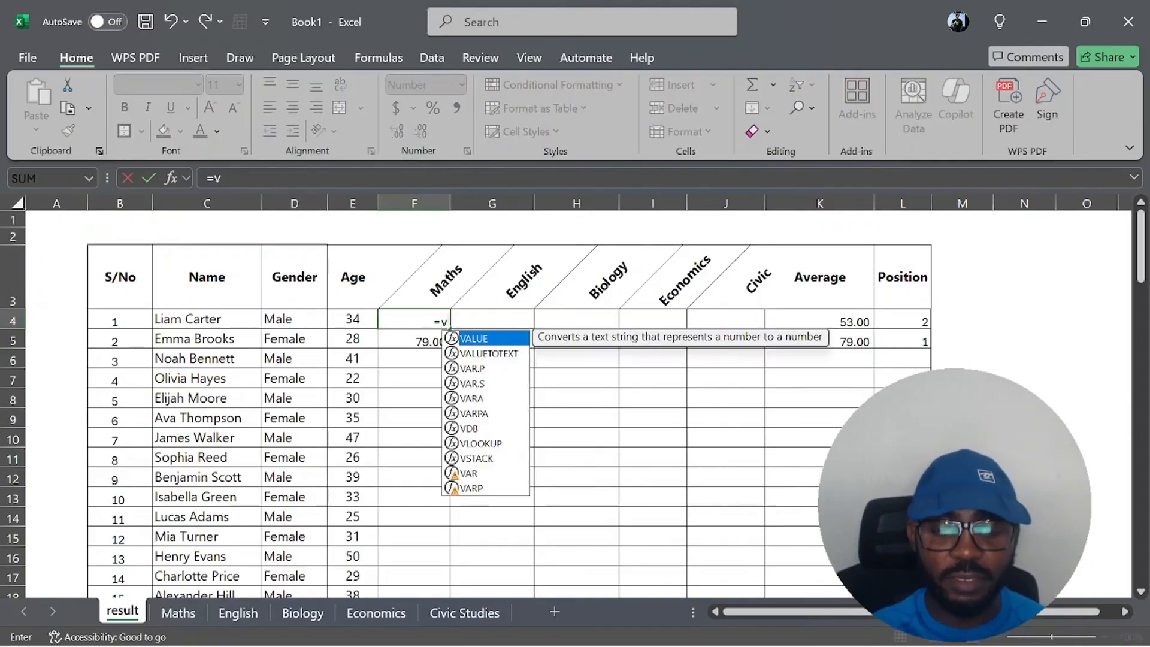
type("l")
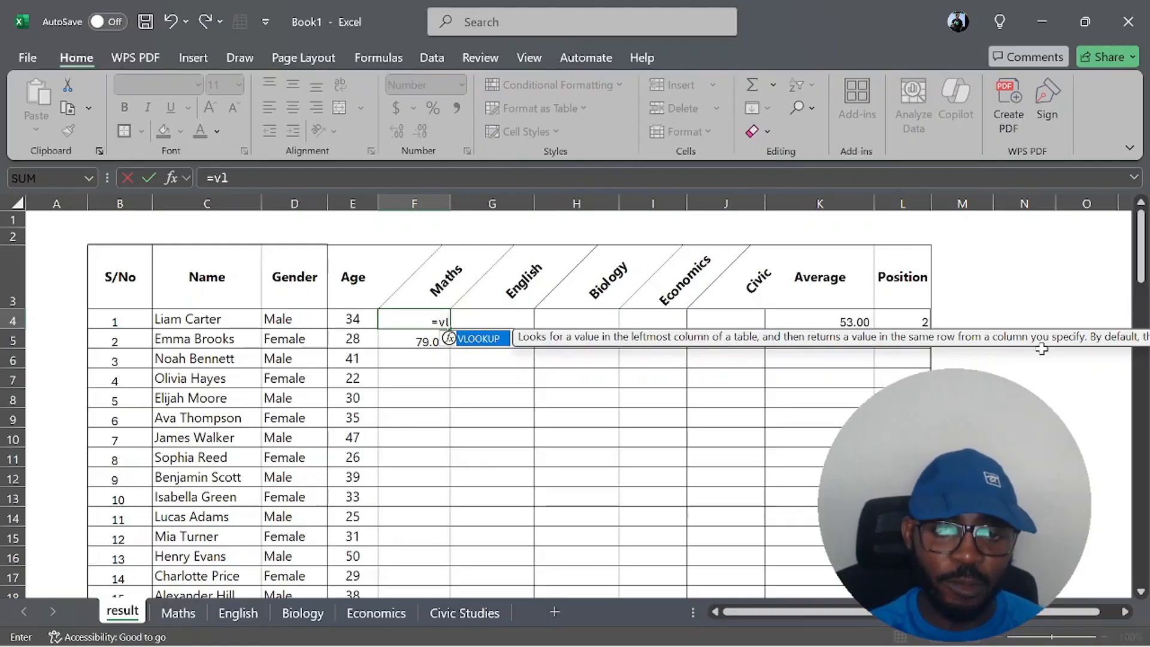
key("Tab")
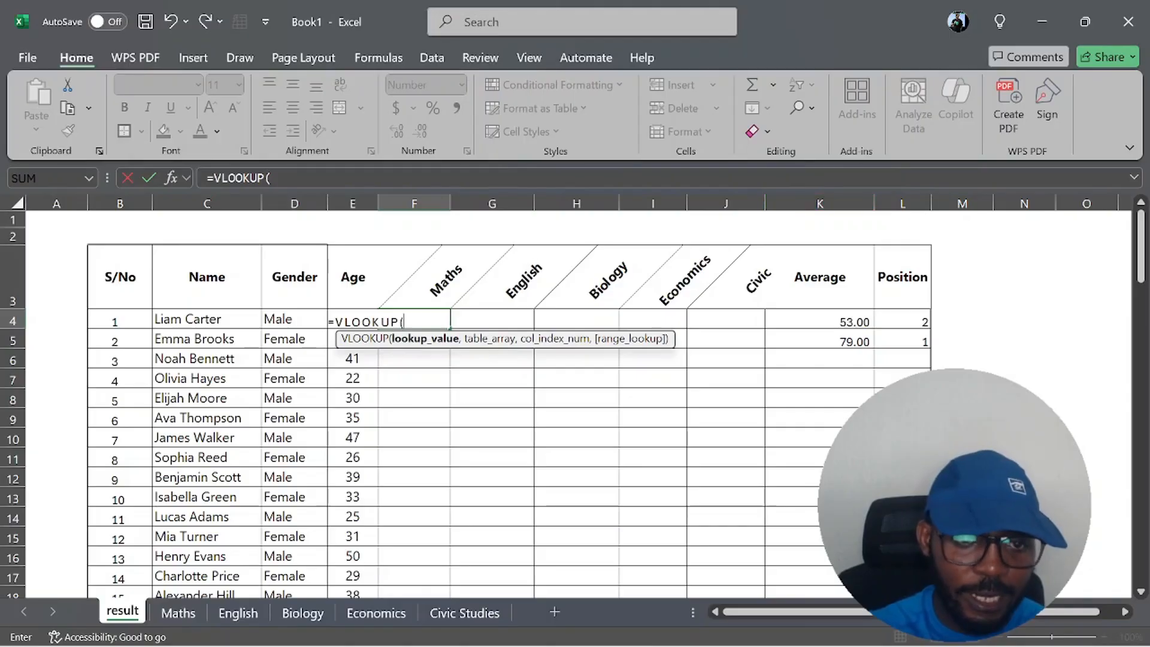
left_click(216, 317)
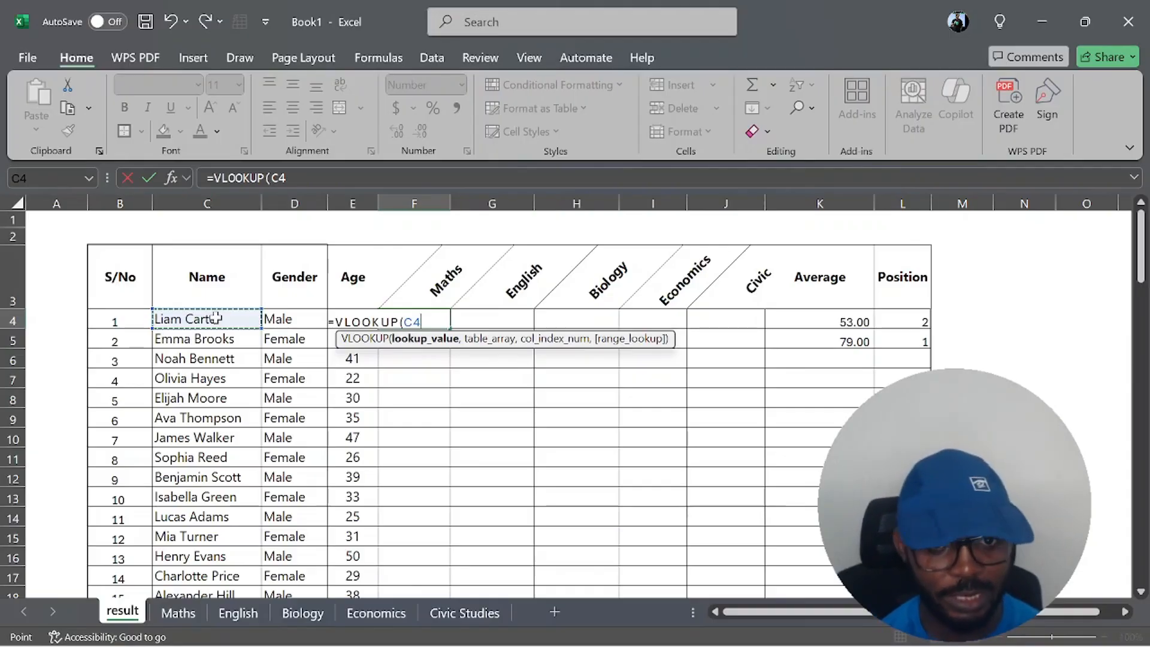
type(",")
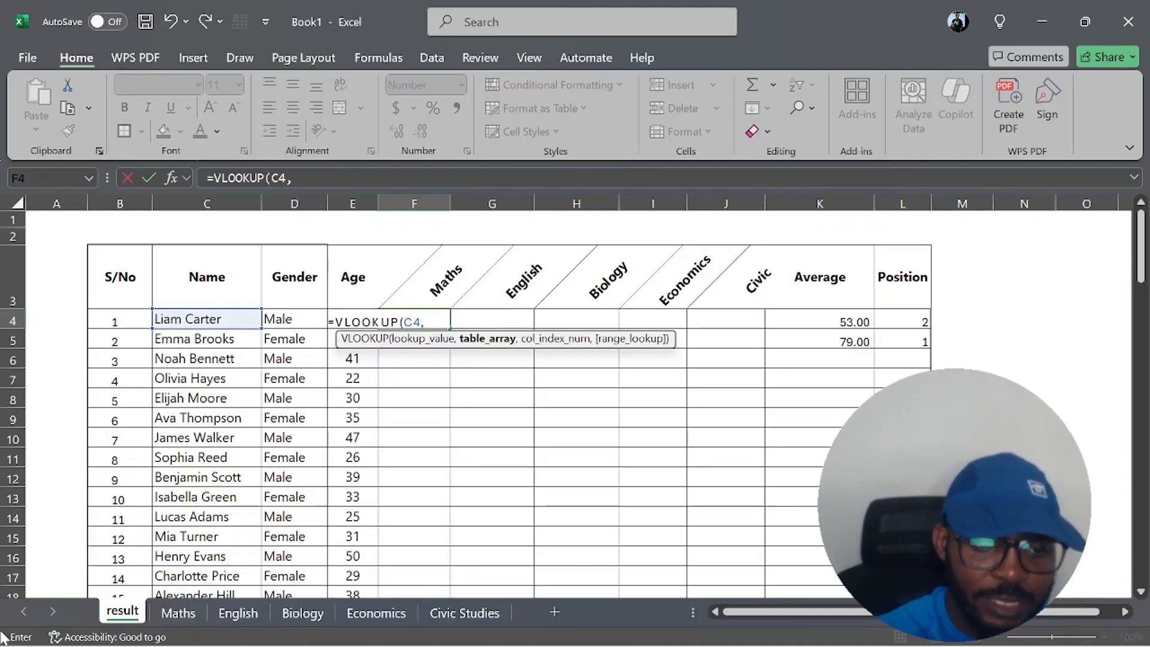
Step: Set the VLOOKUP table array to the range D3:I92 on the Maths sheet, ready for the column index argument
left_click(179, 612)
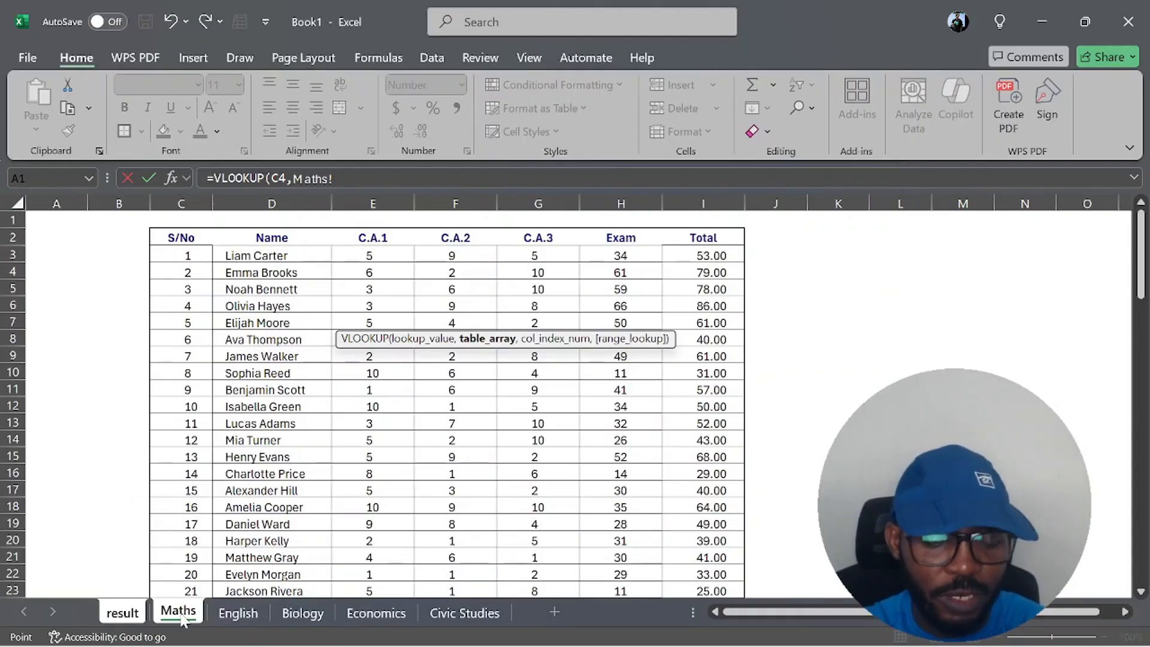
left_click(223, 615)
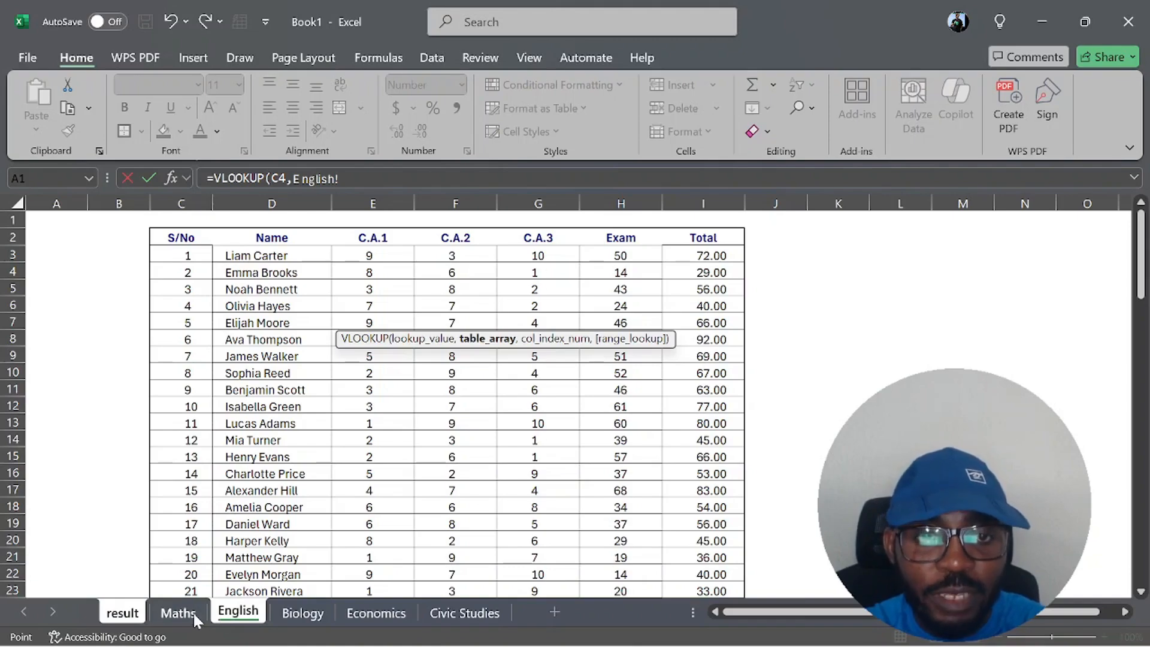
left_click(194, 614)
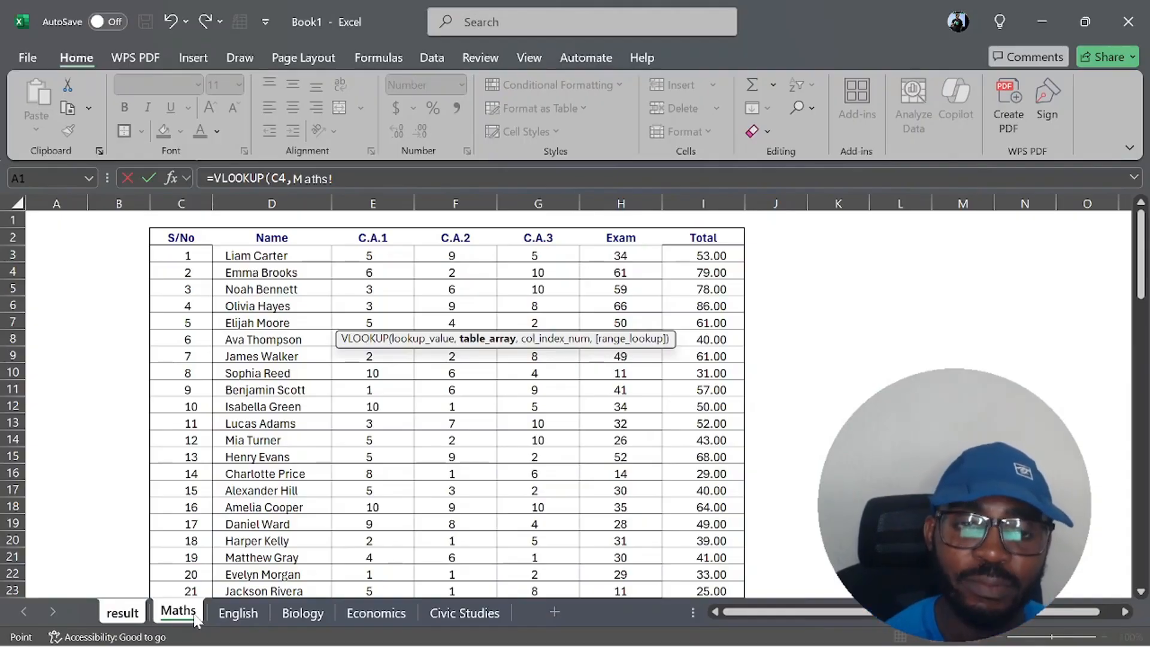
left_click(242, 252)
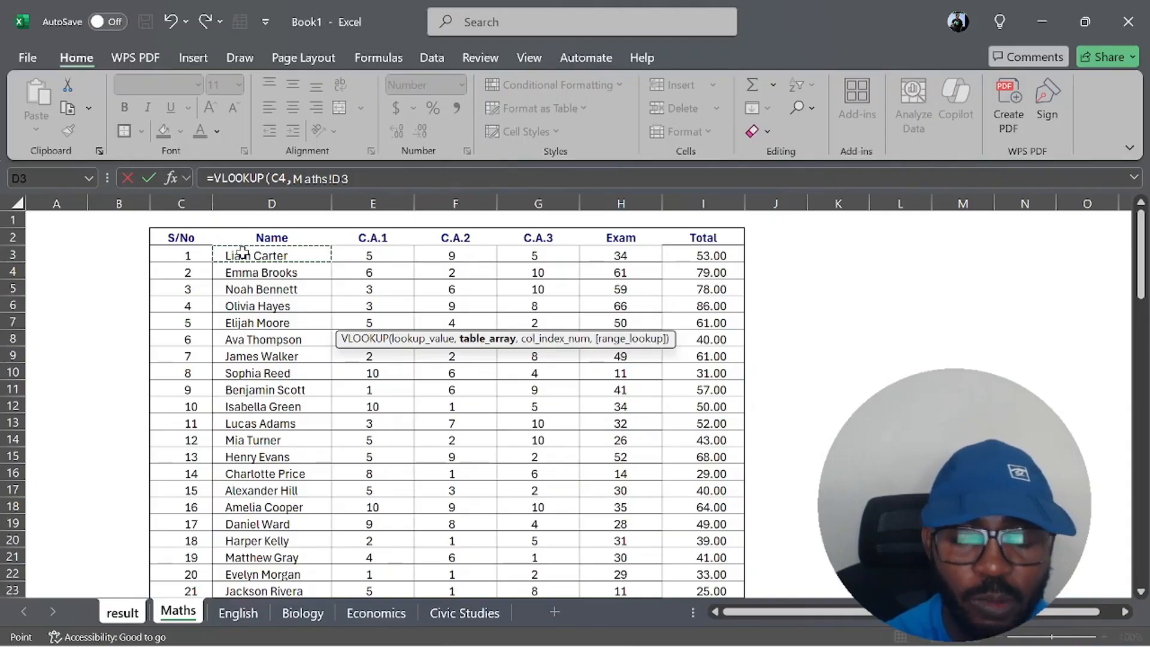
left_click_drag(242, 254, 695, 259)
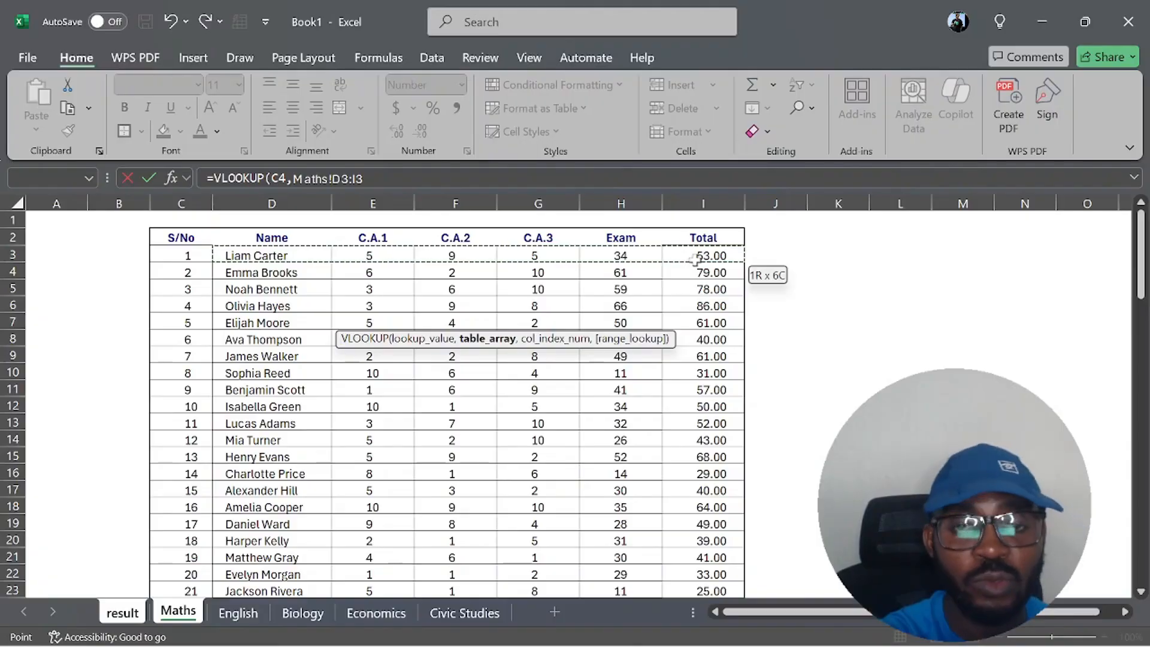
left_click_drag(695, 258, 678, 284)
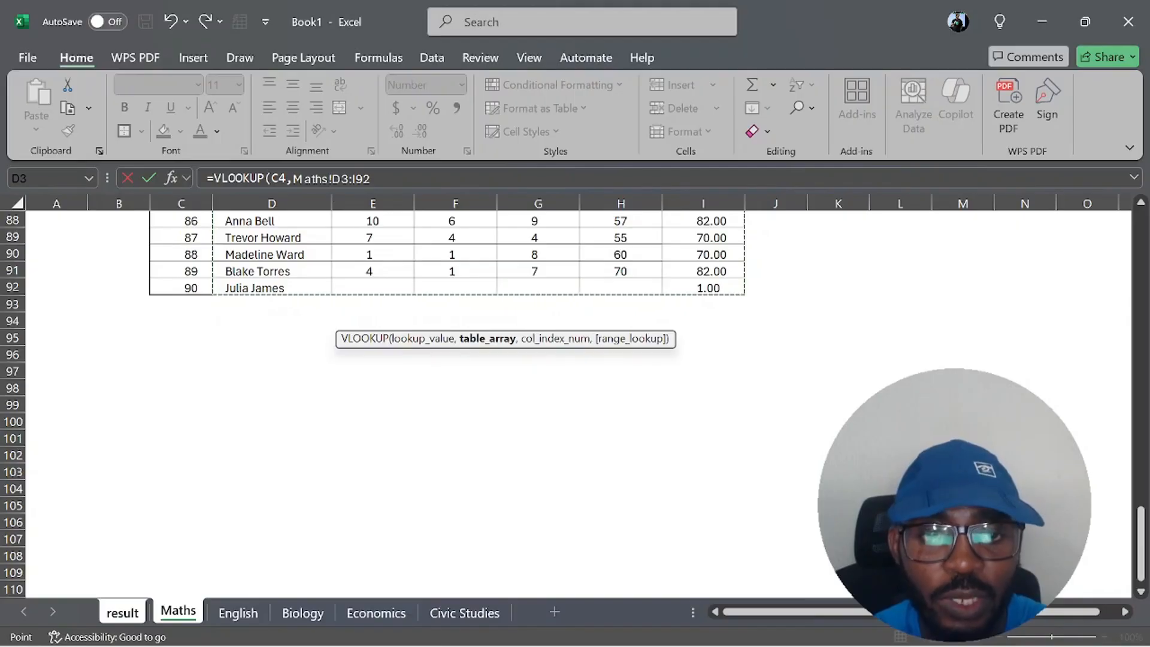
scroll(475, 259, "up", 20)
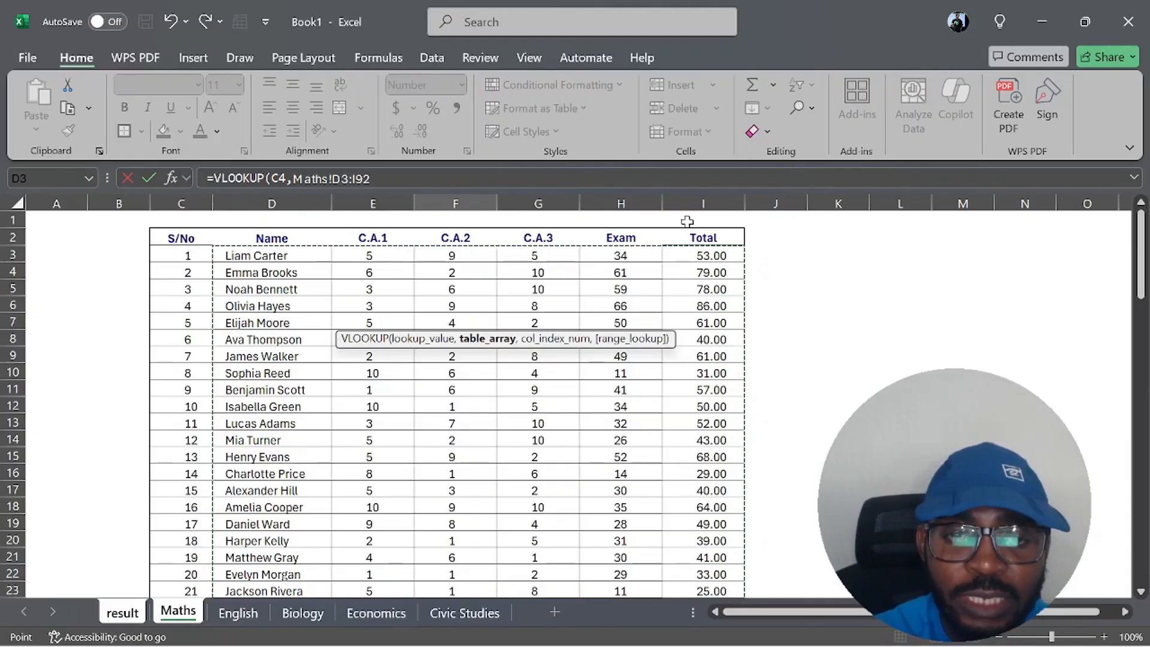
left_click(372, 179)
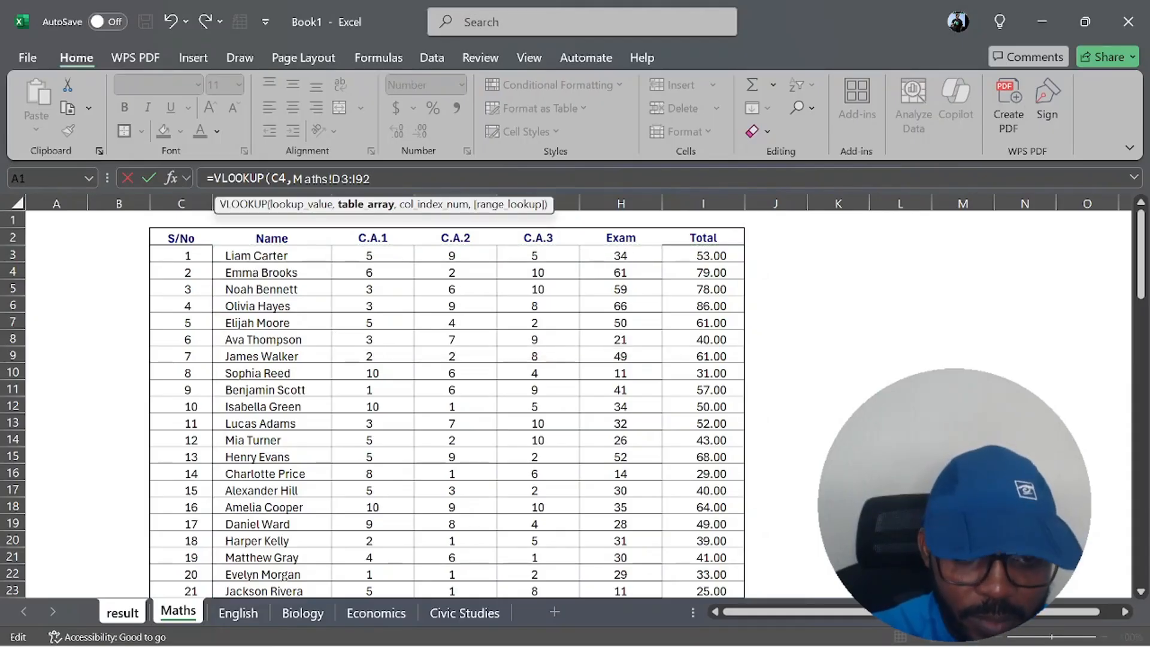
type(",")
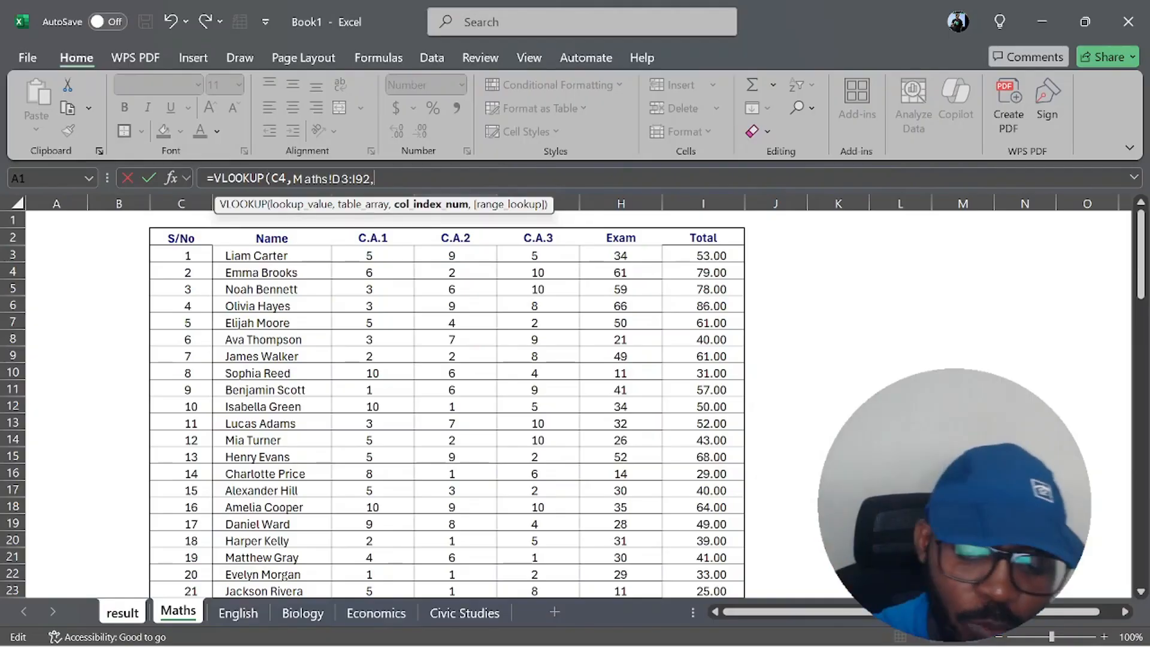
Step: Complete the VLOOKUP in F4 with column index 6 and FALSE for an exact match, and enter the formula
type("6")
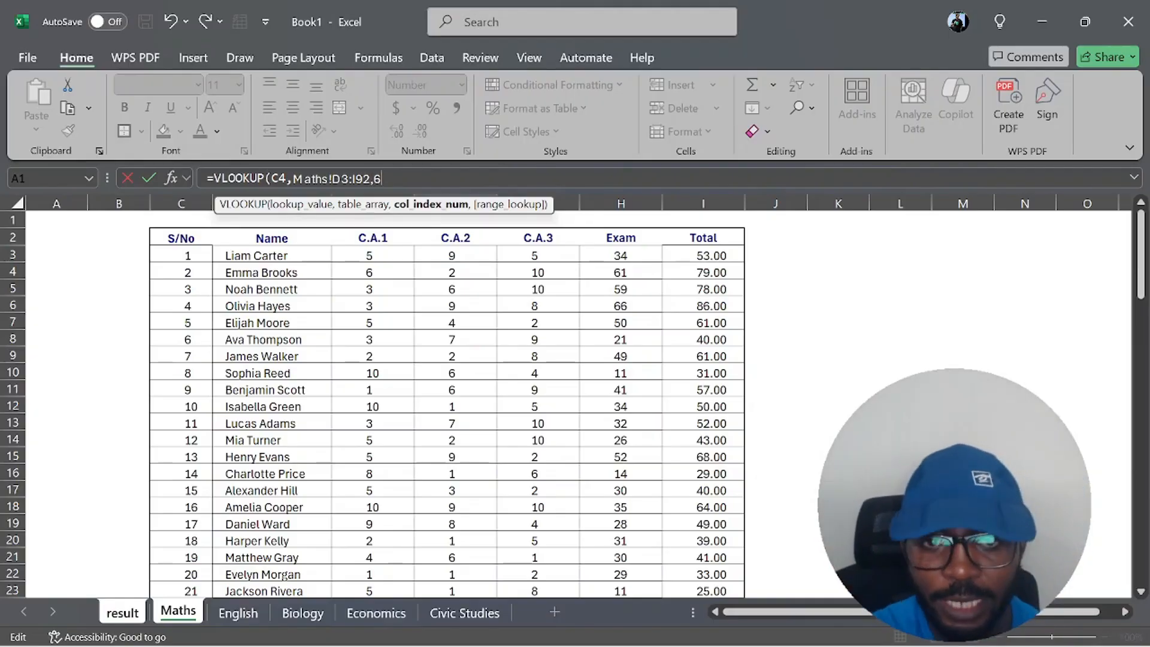
type(",")
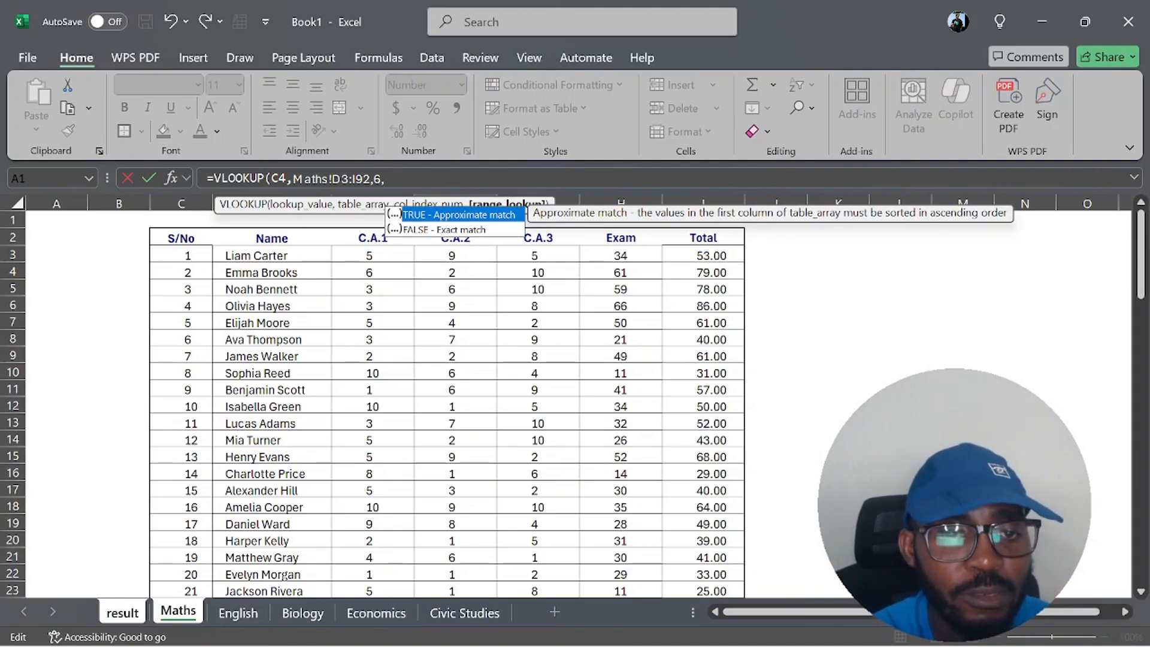
double_click(441, 230)
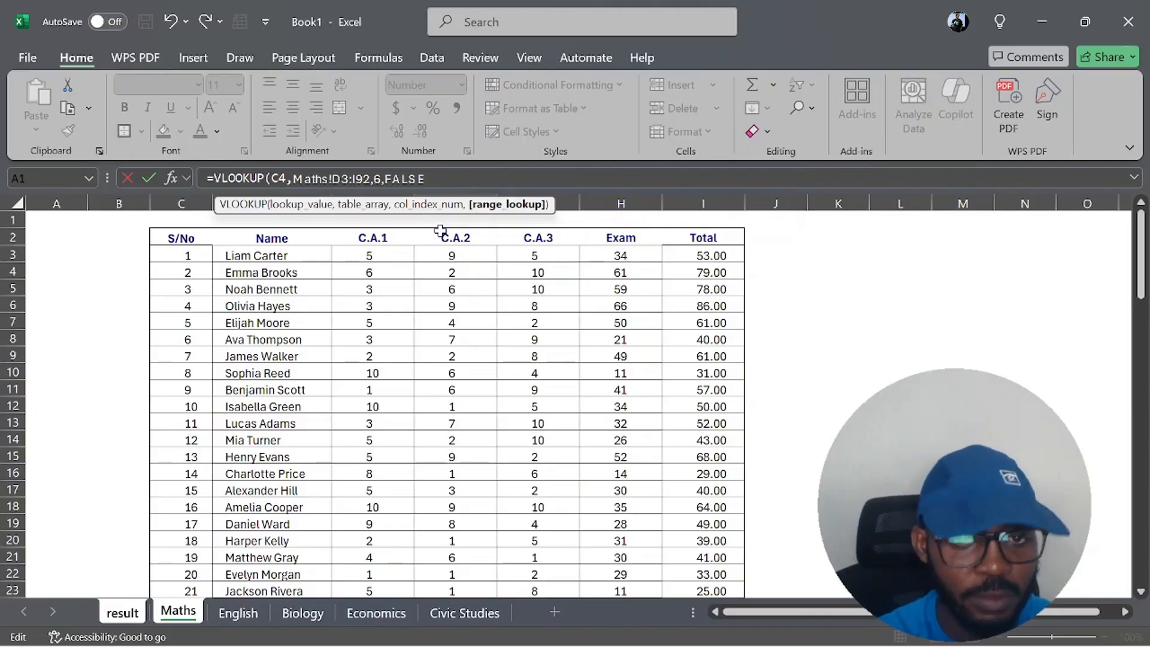
type(")")
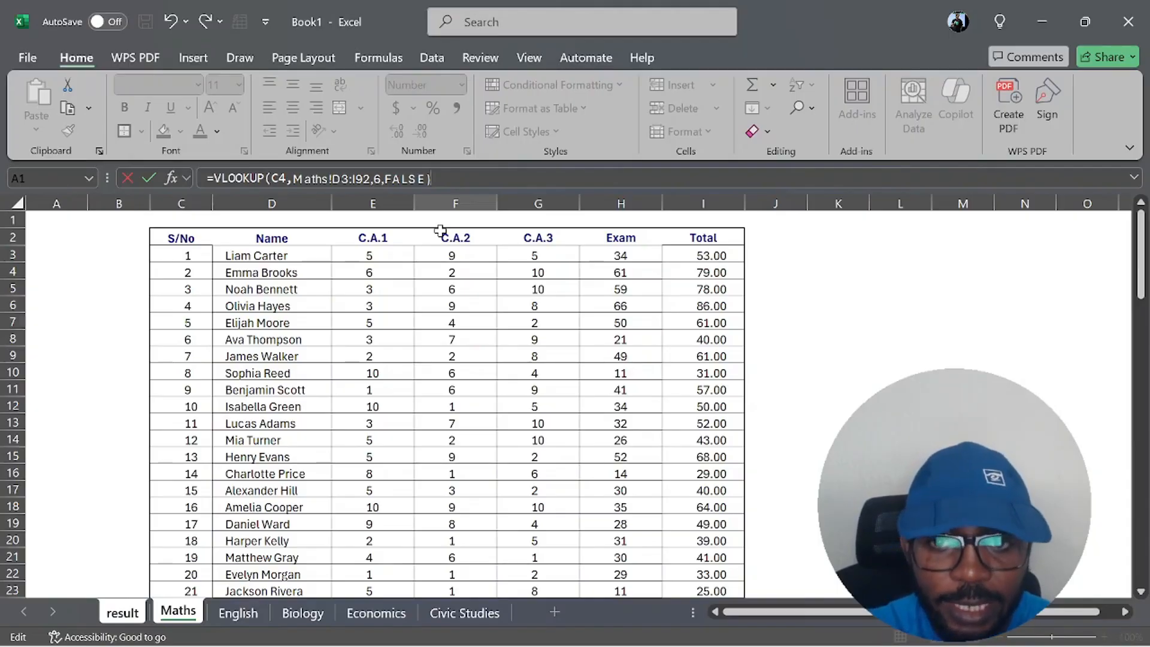
key("Return")
key("Up")
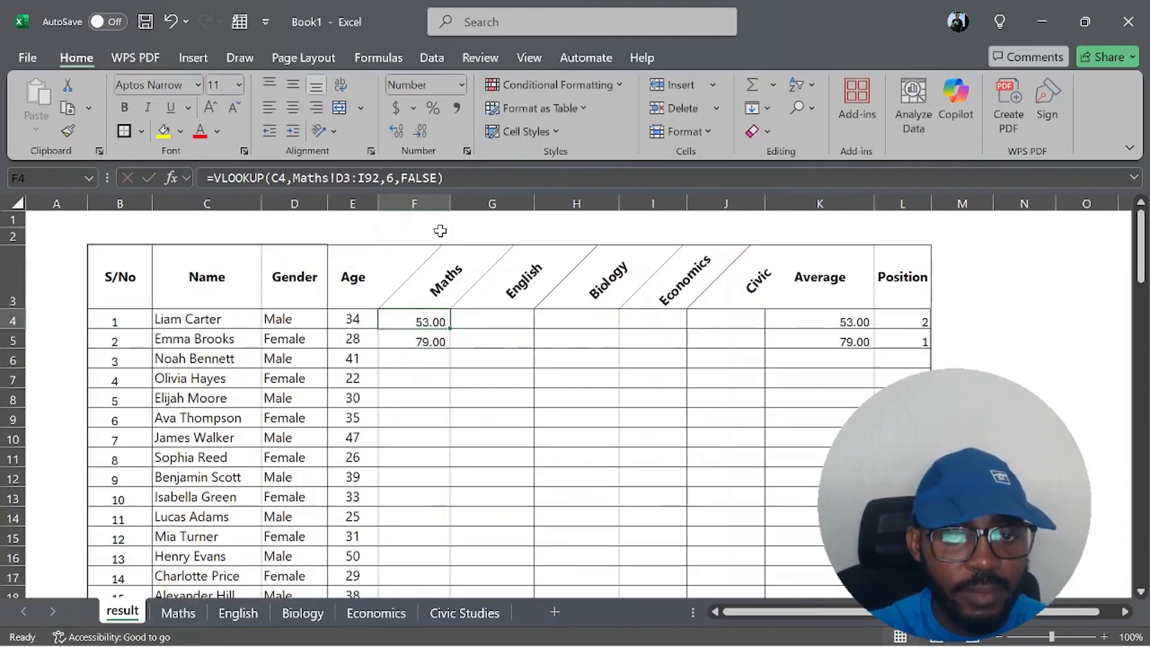
Step: Clear the manually entered Maths score from F5 of the result sheet
left_click(417, 344)
key("Delete")
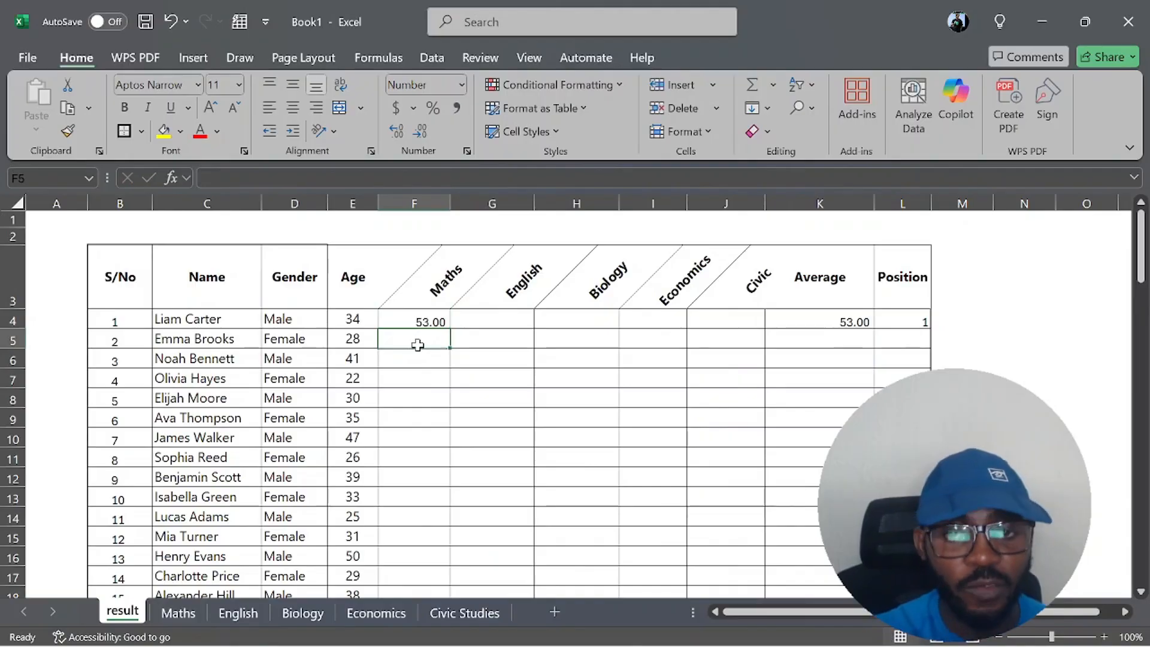
left_click(418, 313)
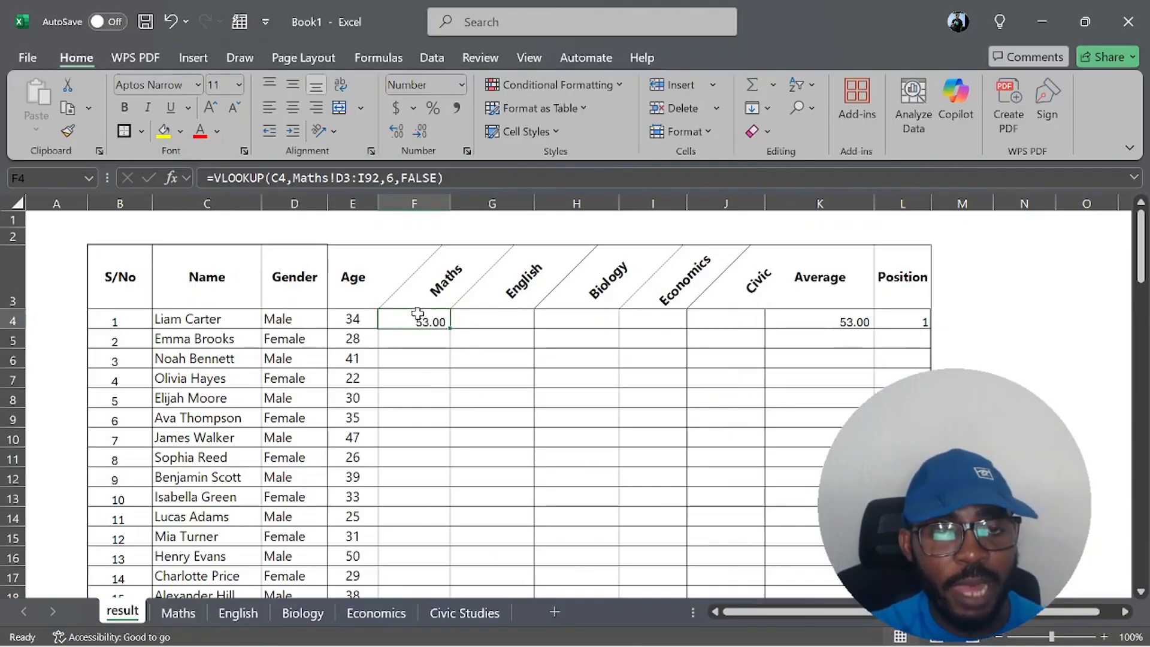
Step: Begin a VLOOKUP formula in G4 of the result sheet with the student's name in C4 as the lookup value
left_click(478, 316)
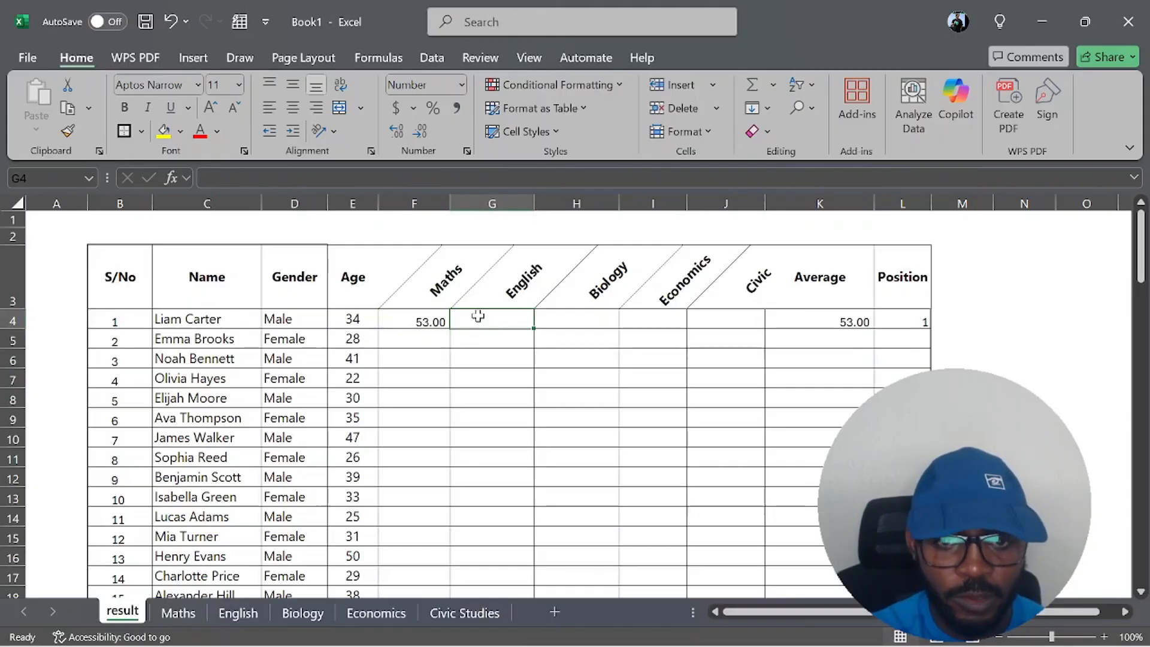
type("=vl")
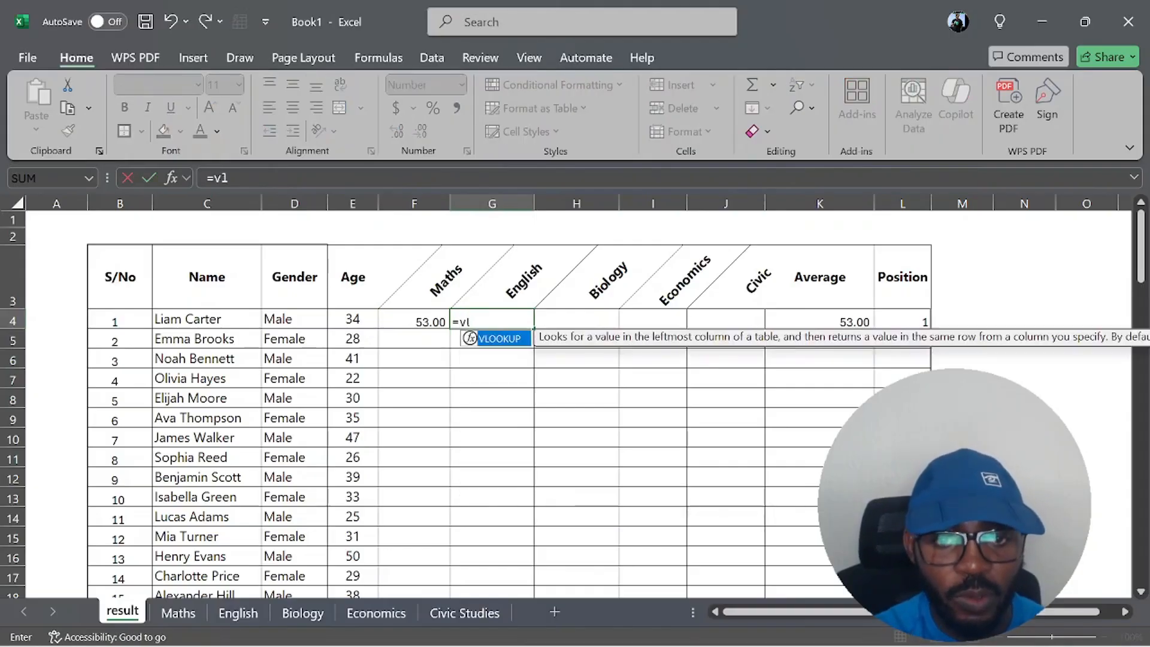
key("Tab")
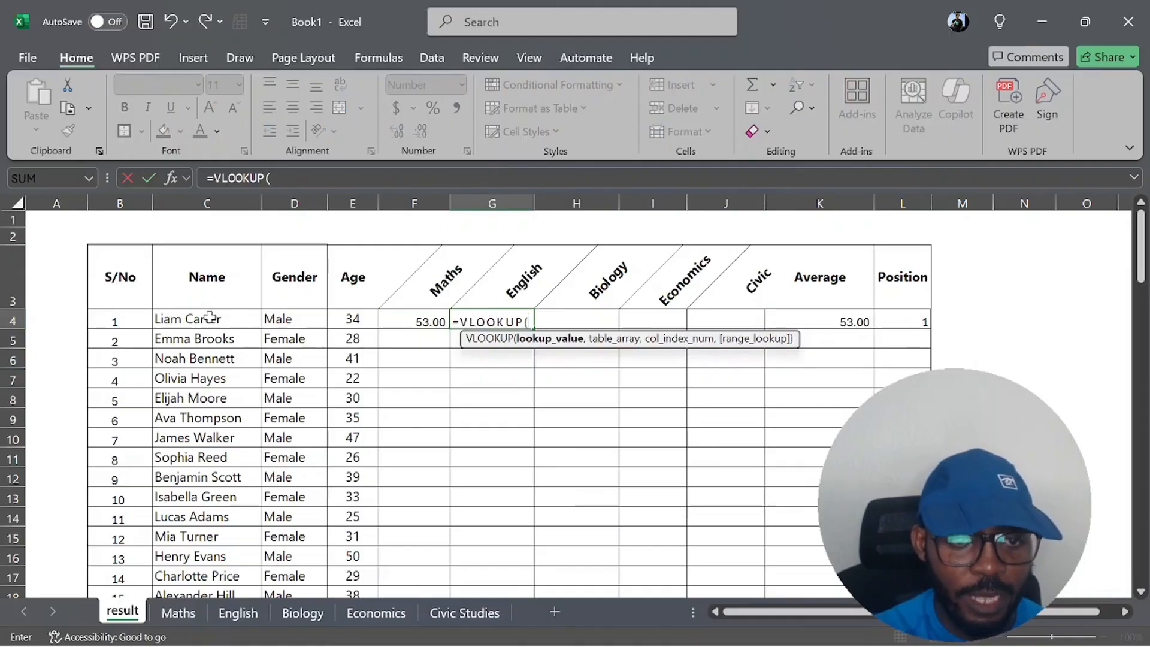
left_click(208, 317)
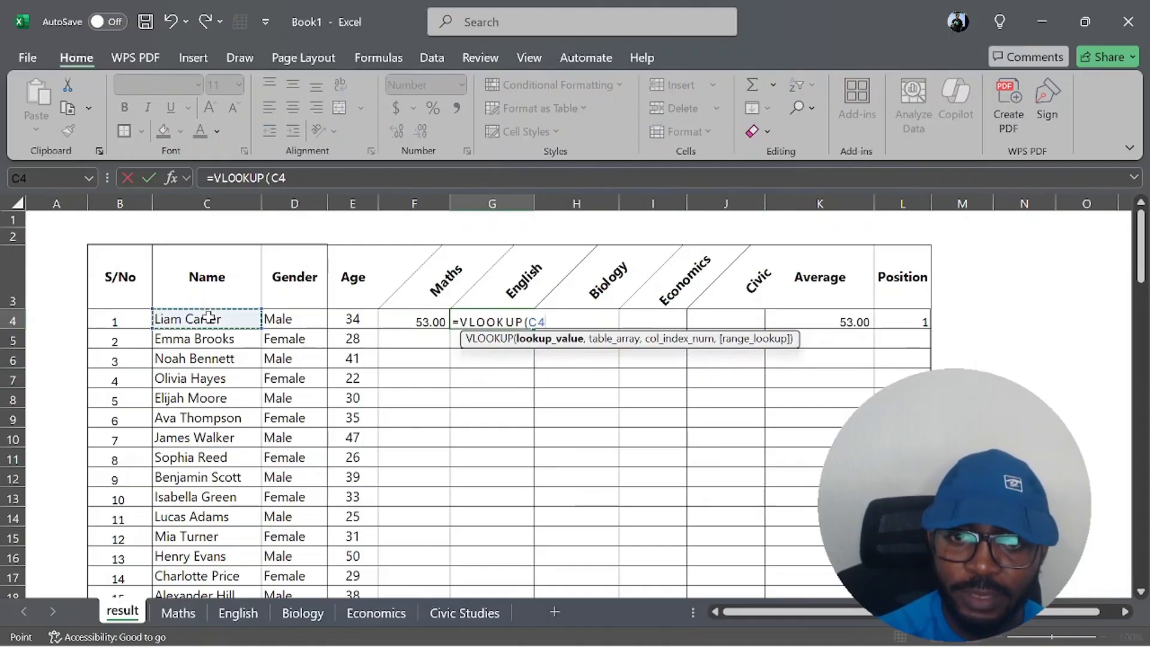
type(",")
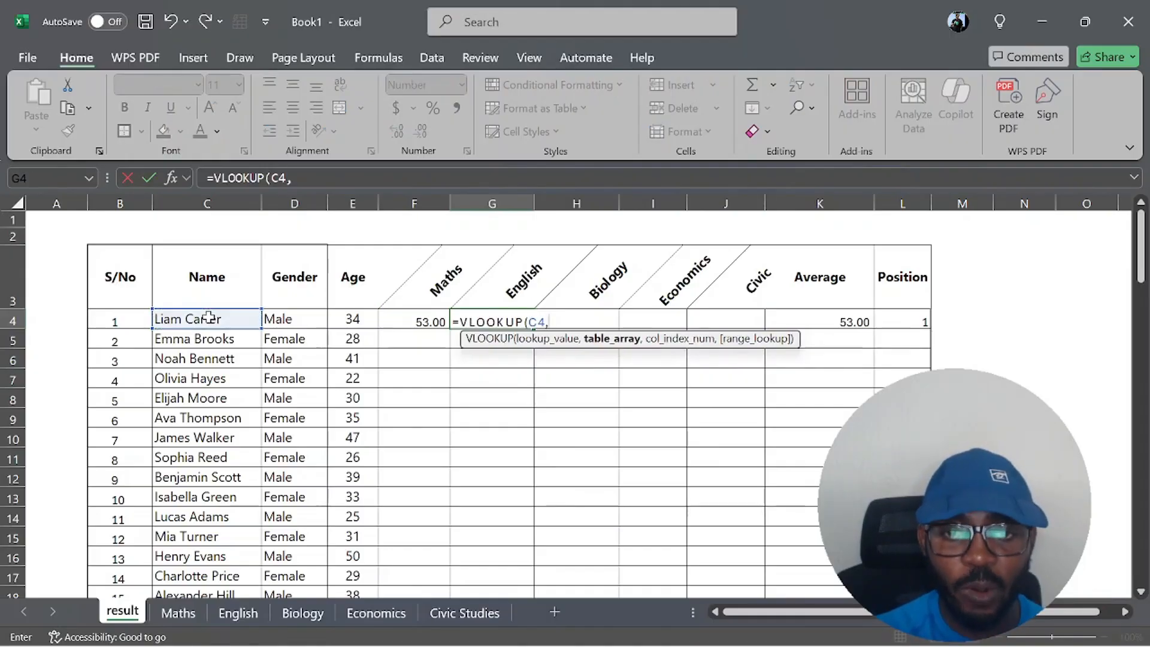
Step: Set the table array of the G4 formula to the range D3:I92 on the English sheet
left_click(236, 611)
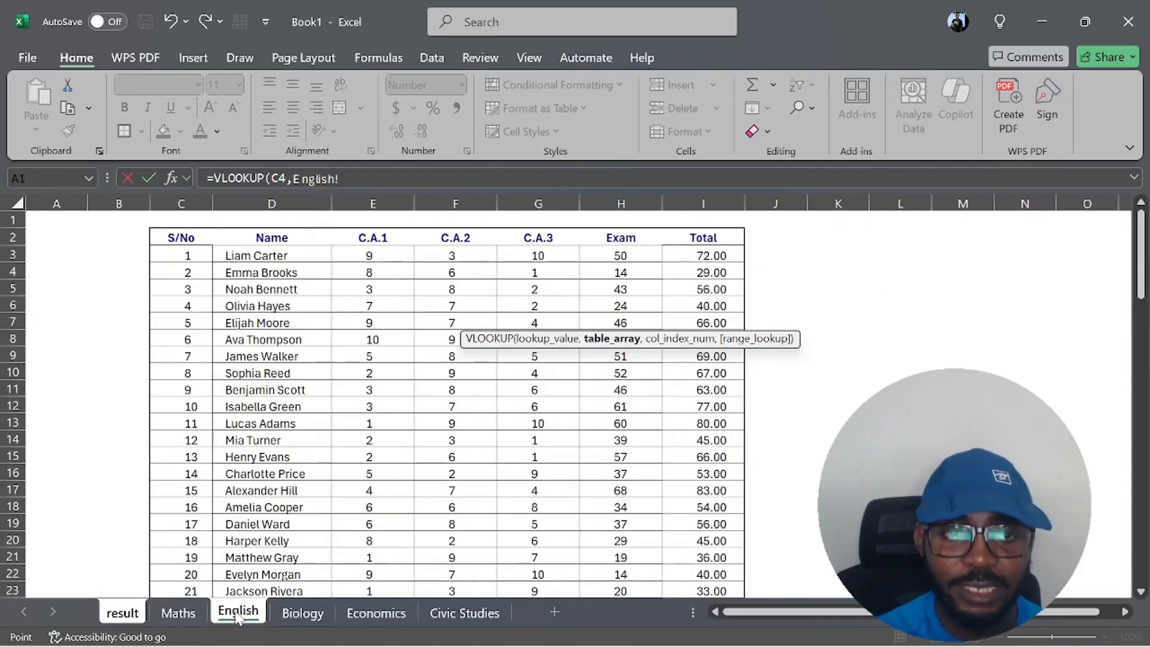
left_click(251, 256)
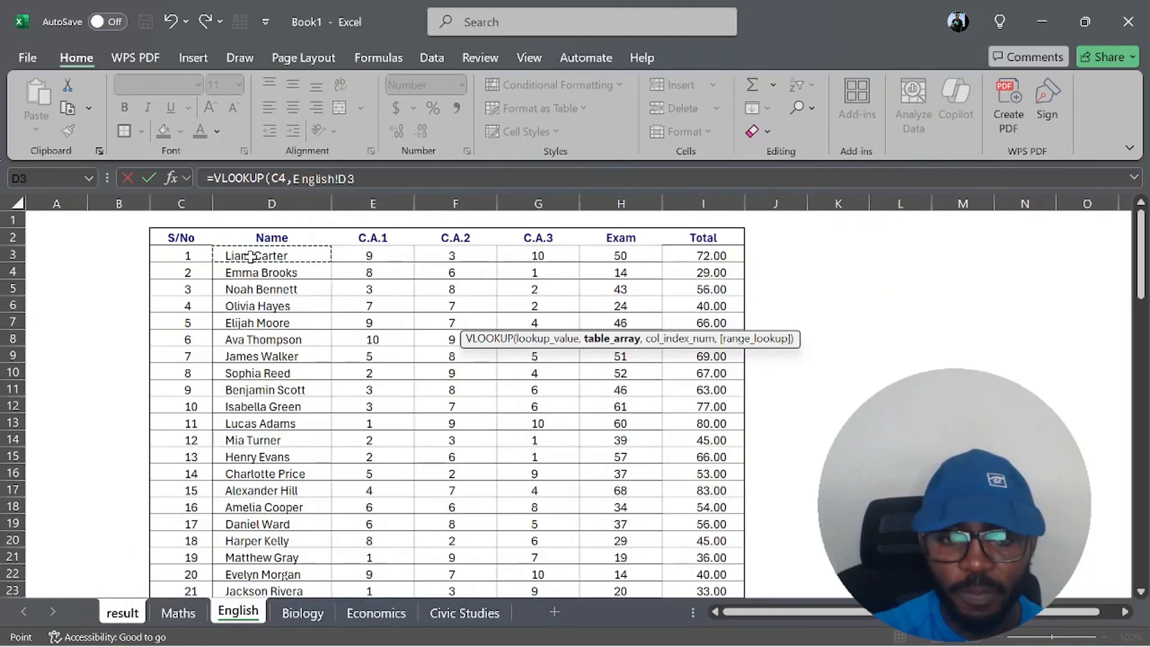
key("ctrl+shift+Right")
key("ctrl+shift+Down")
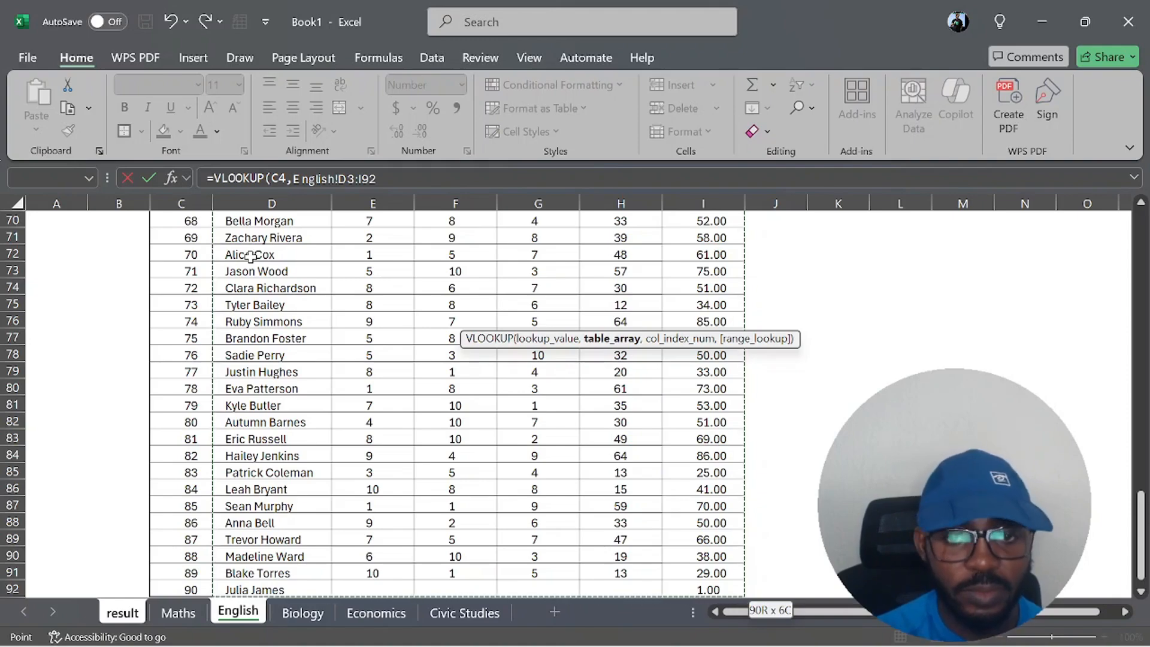
type(",")
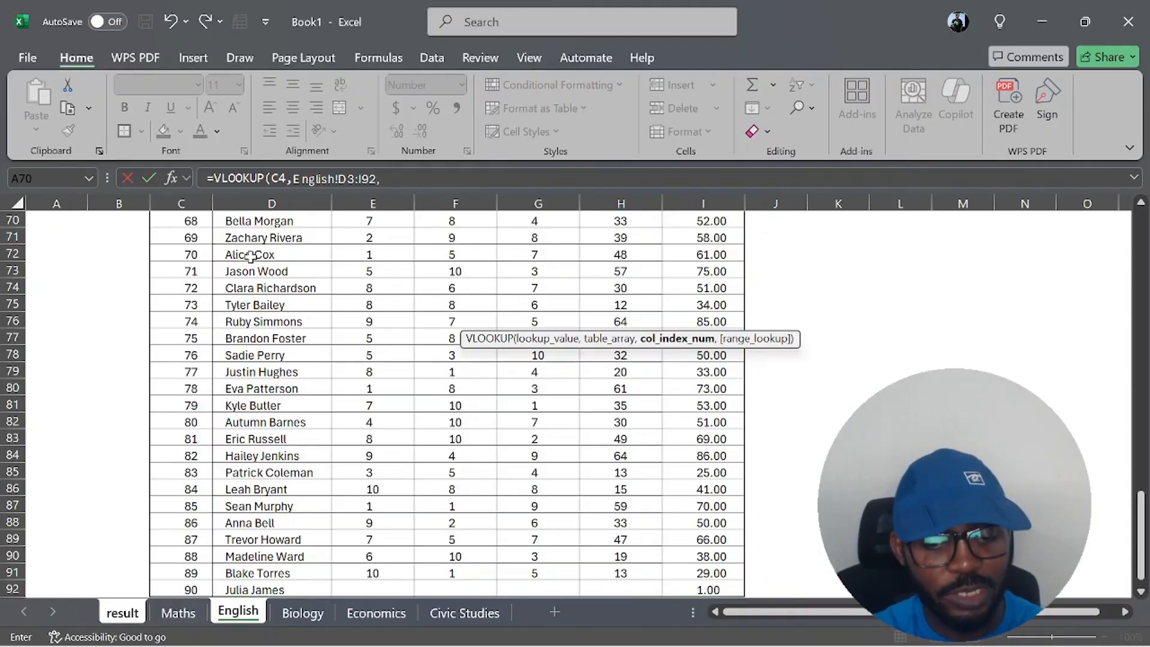
Step: Complete the English VLOOKUP in G4 with column index 6 and 0 for an exact match, and enter it
type("6")
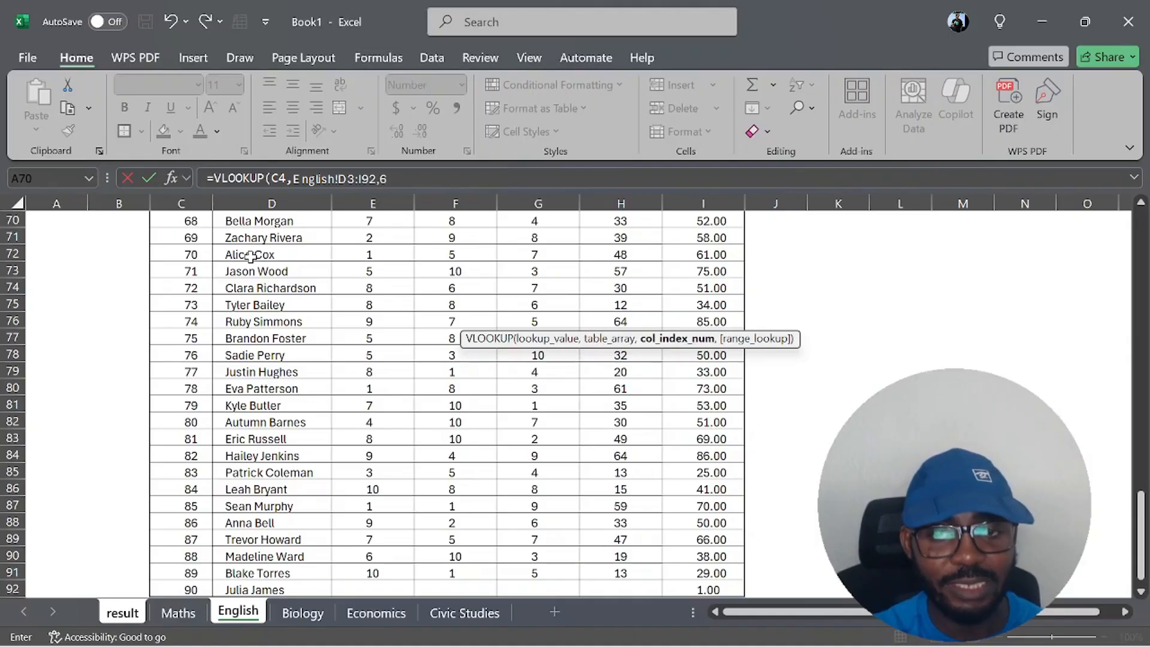
type(",")
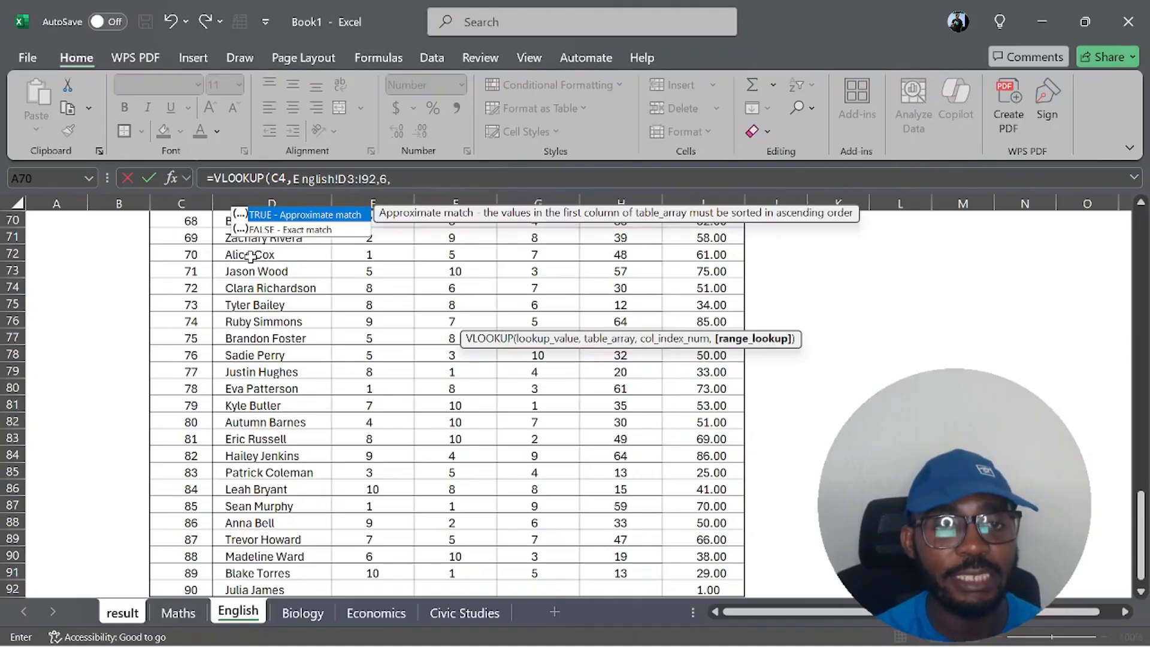
type("0)")
key("Return")
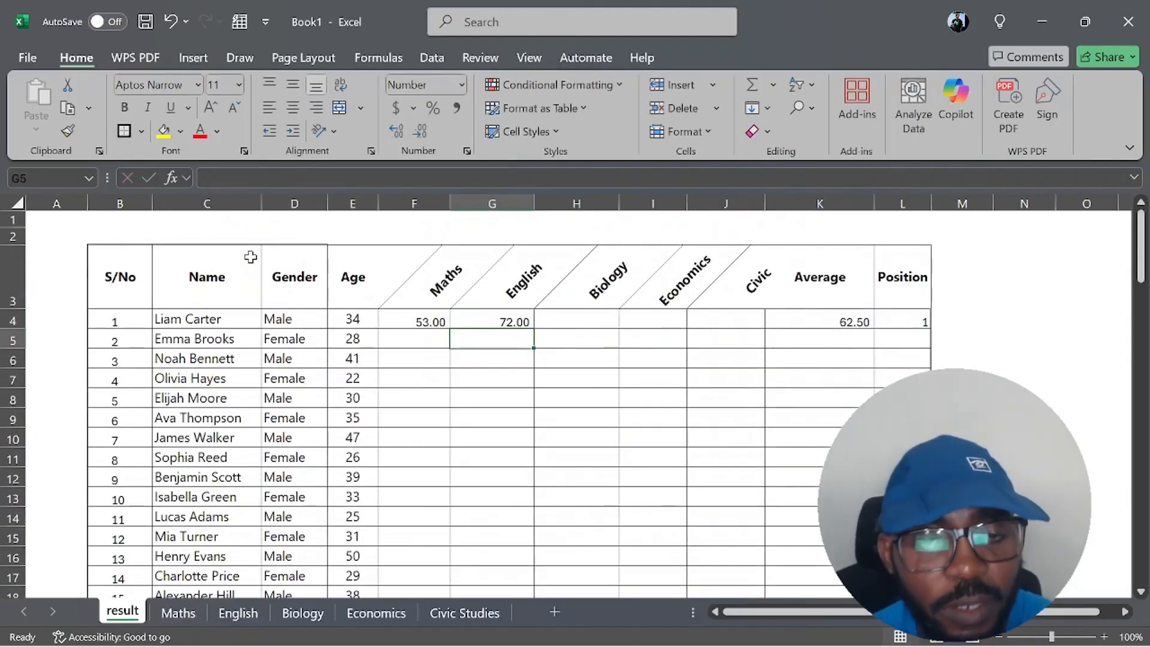
Step: Fill the Maths VLOOKUP with its relative table array from F4 down the column for every student
key("Left")
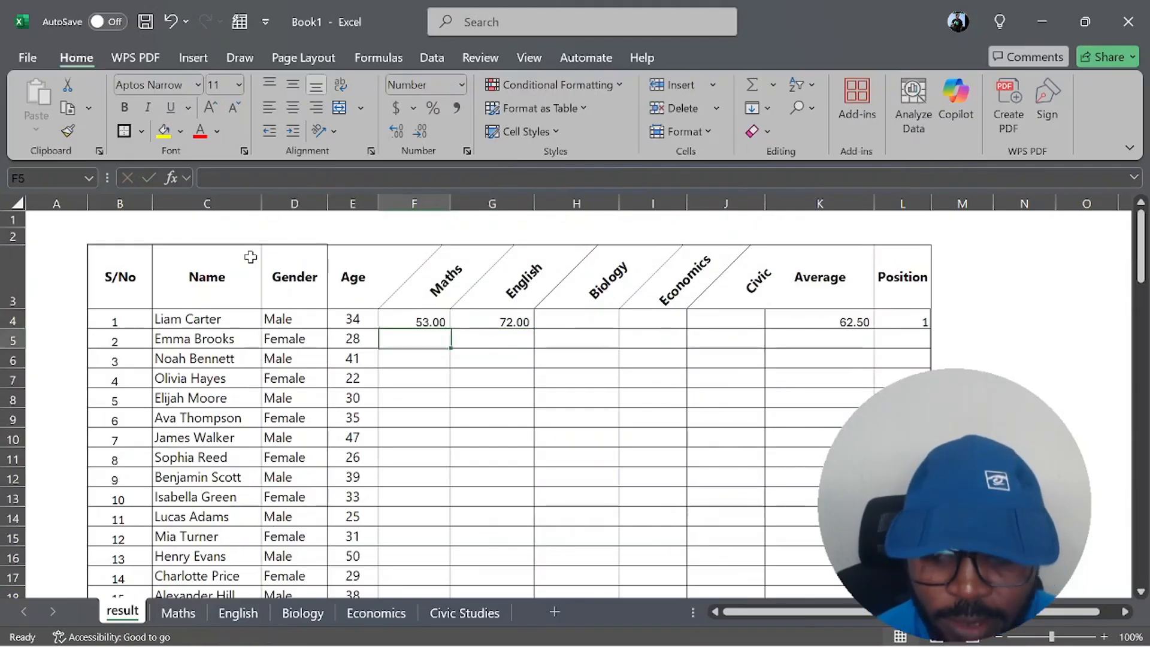
key("Up")
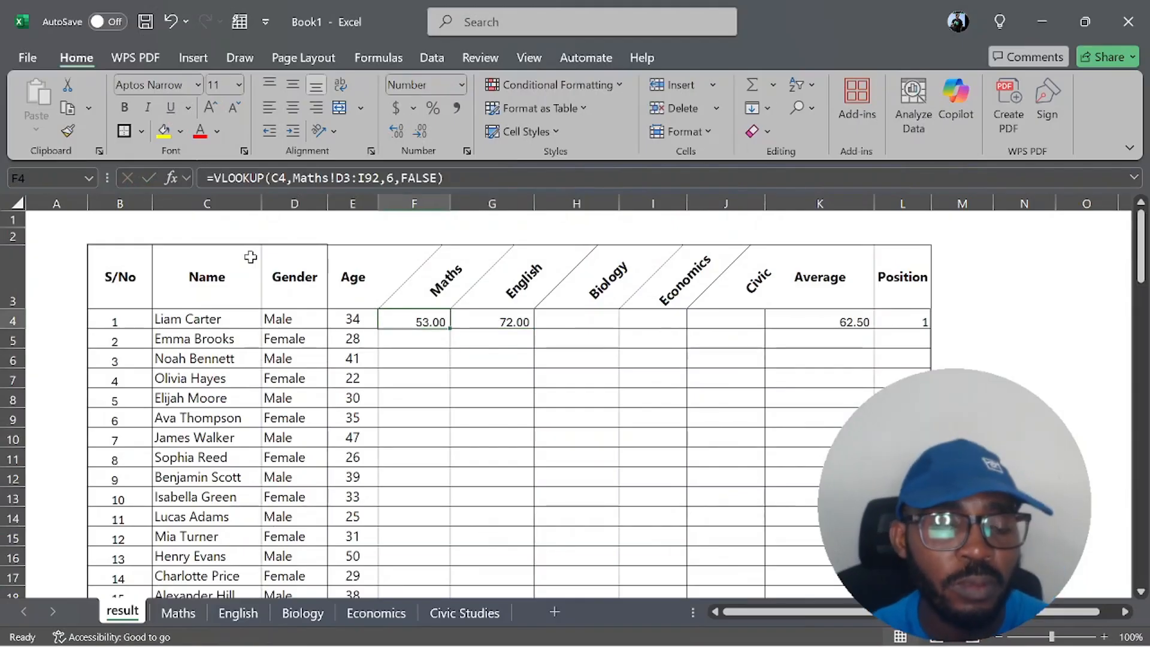
double_click(449, 330)
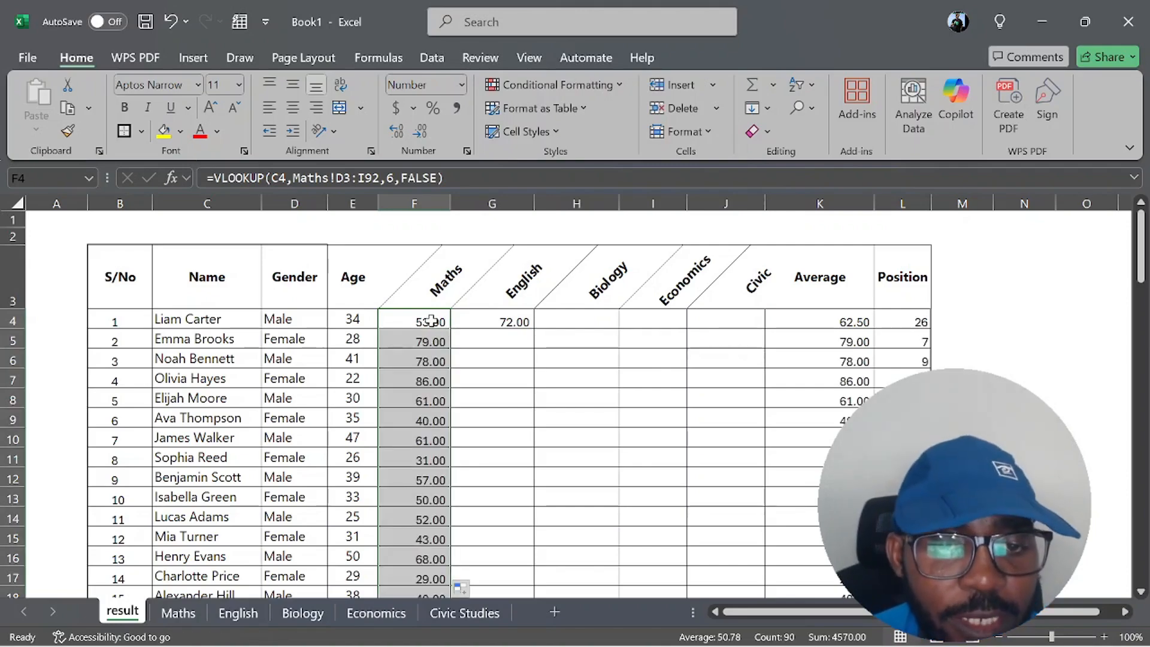
Step: Compare the formulas in F4 and F5 to check how the lookup value and table array references change between rows
left_click(432, 322)
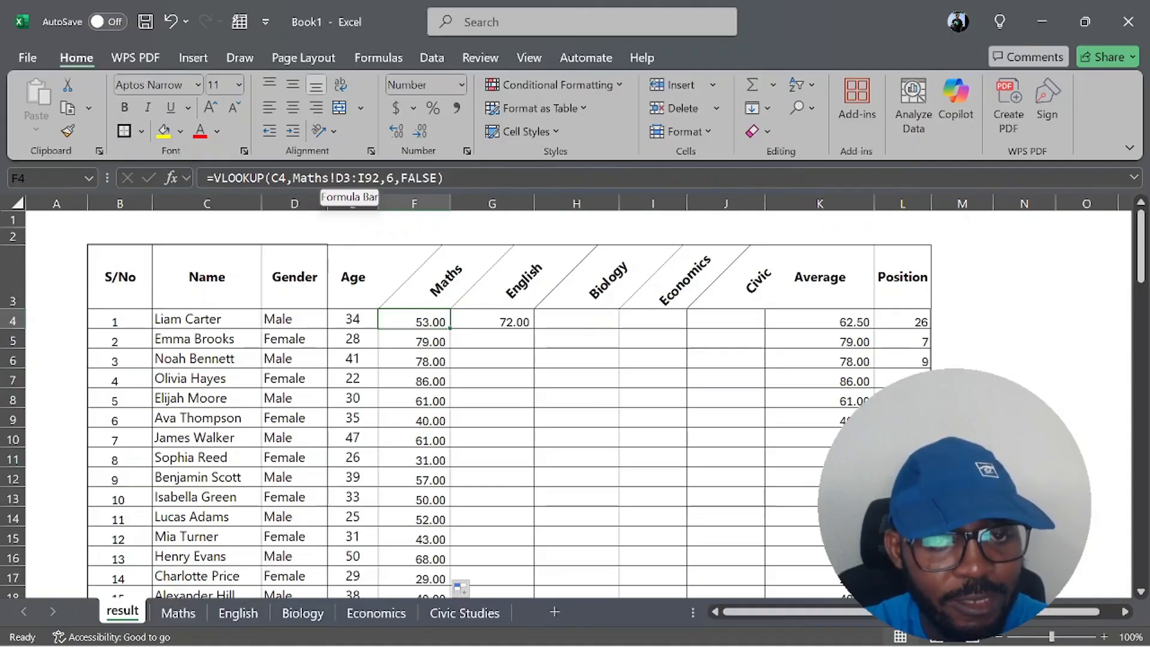
key("Down")
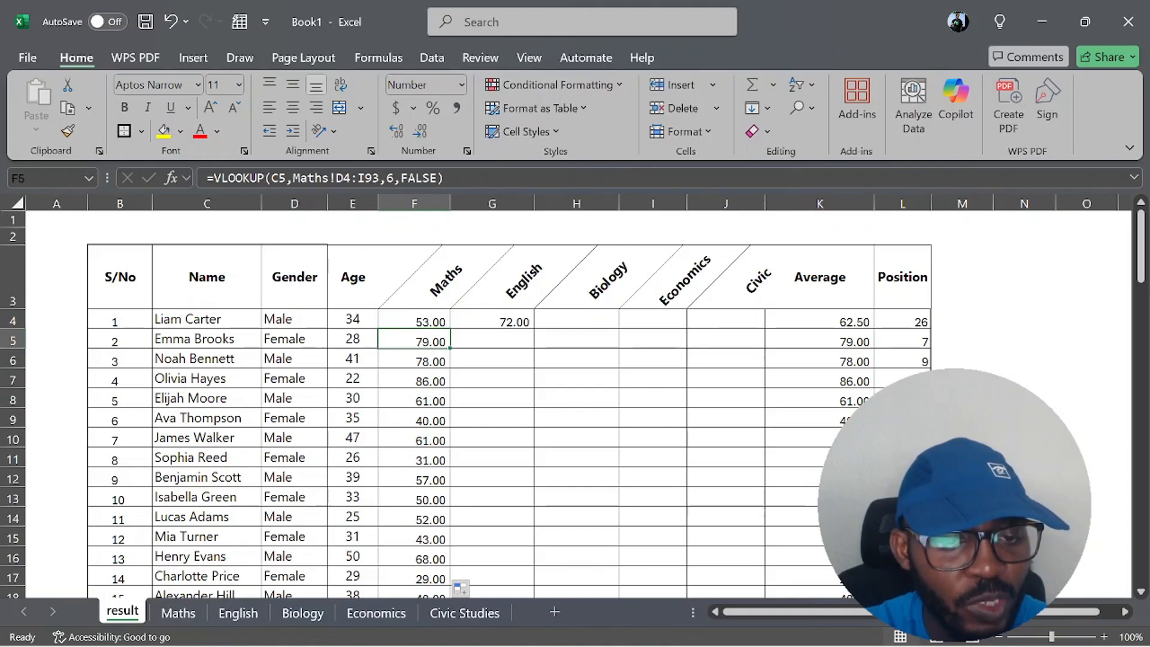
left_click(214, 338)
left_click(424, 342)
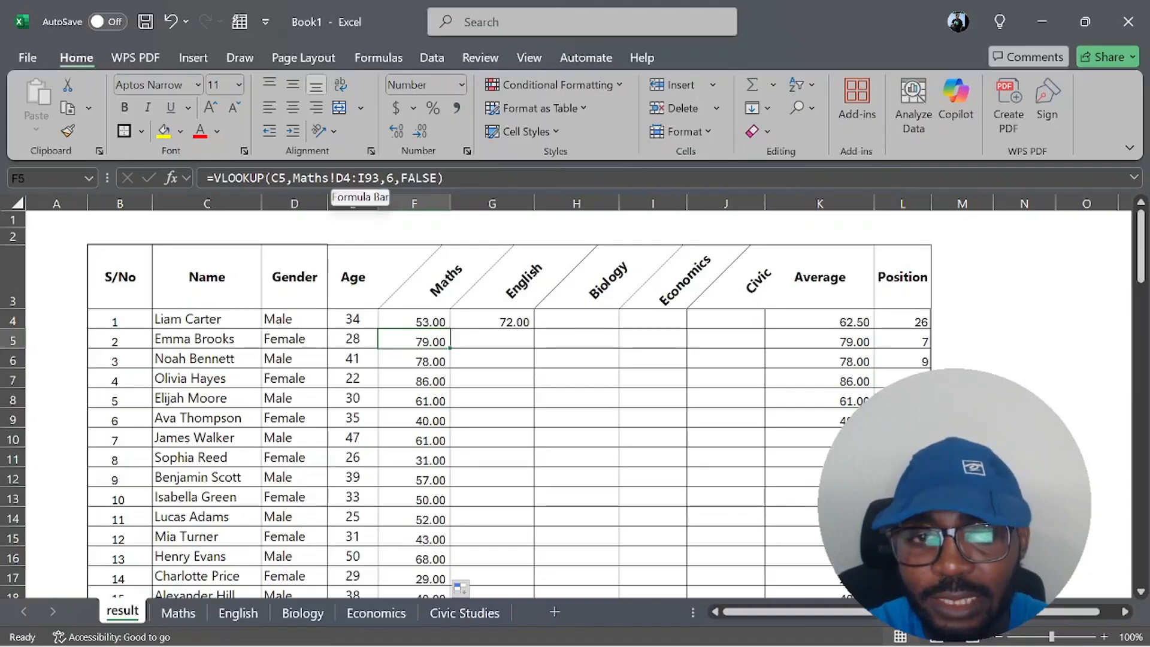
key("Up")
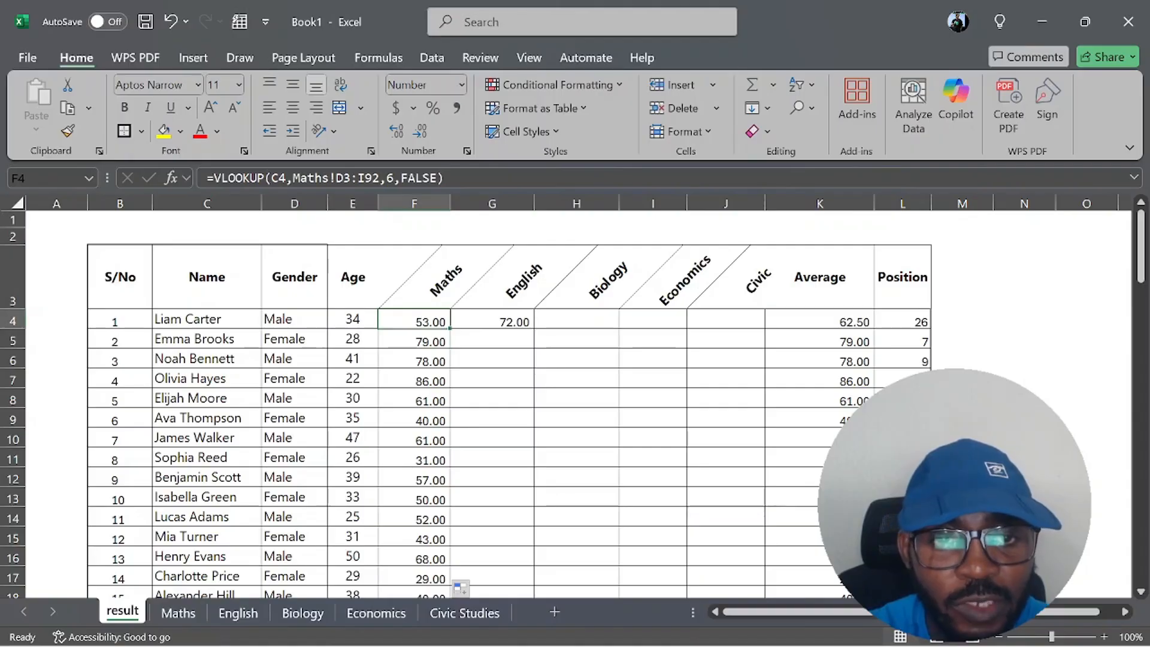
key("Down")
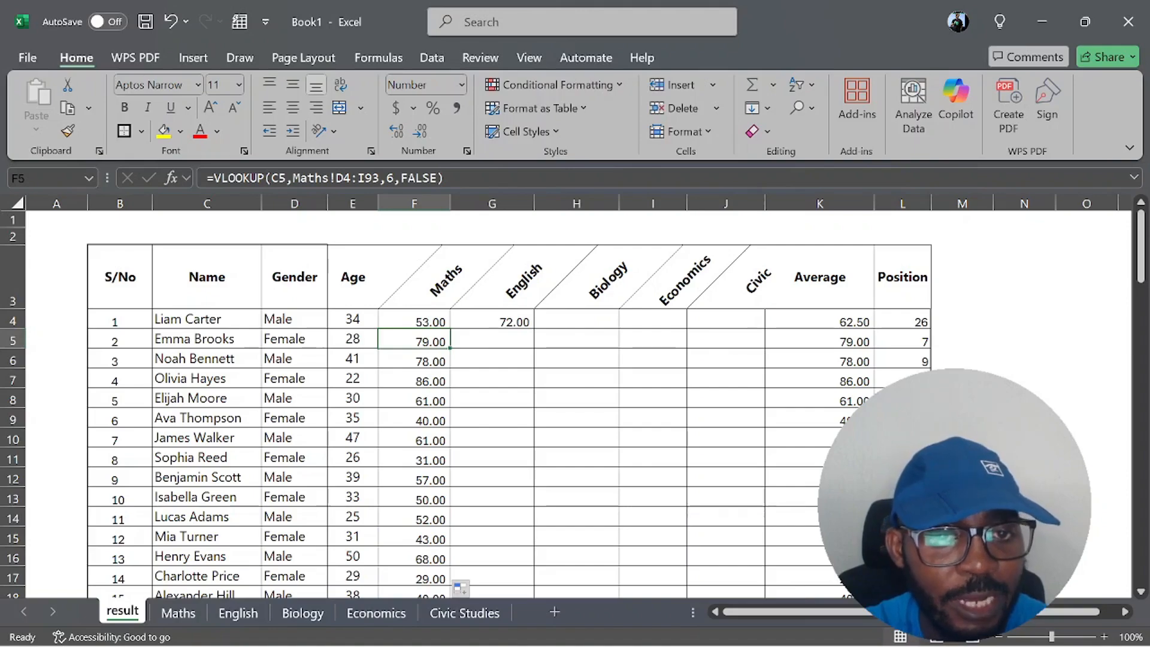
Step: Make the table array in F4 absolute as Maths!$D$3:$I$92 and refill the formula down the Maths column
left_click(414, 319)
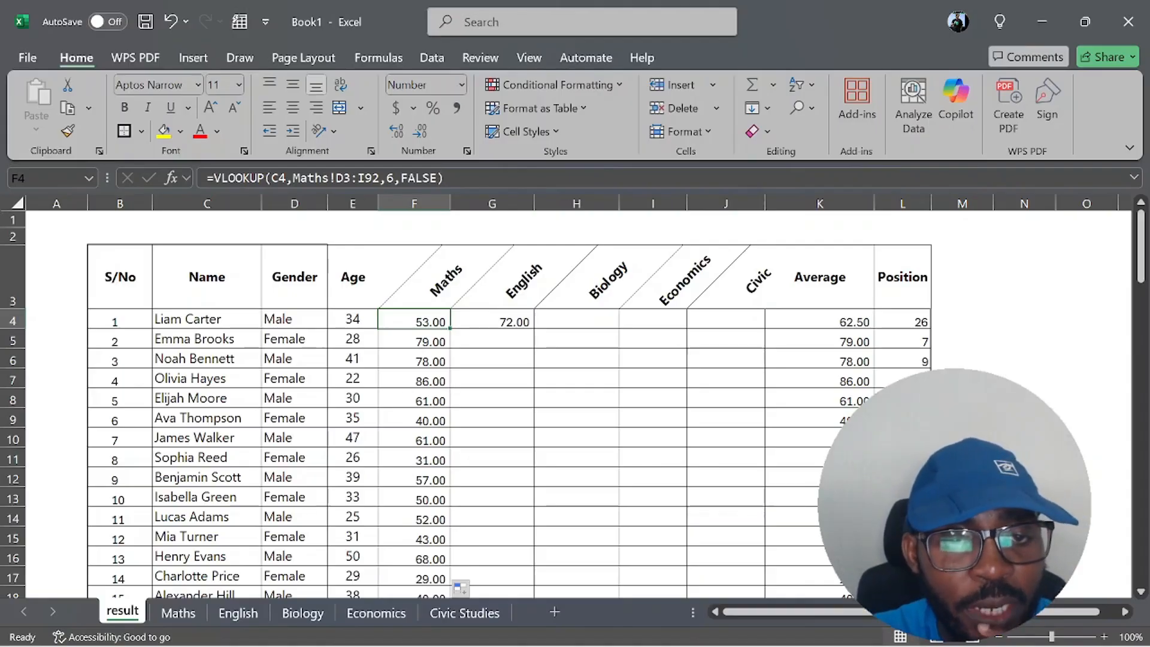
left_click(342, 178)
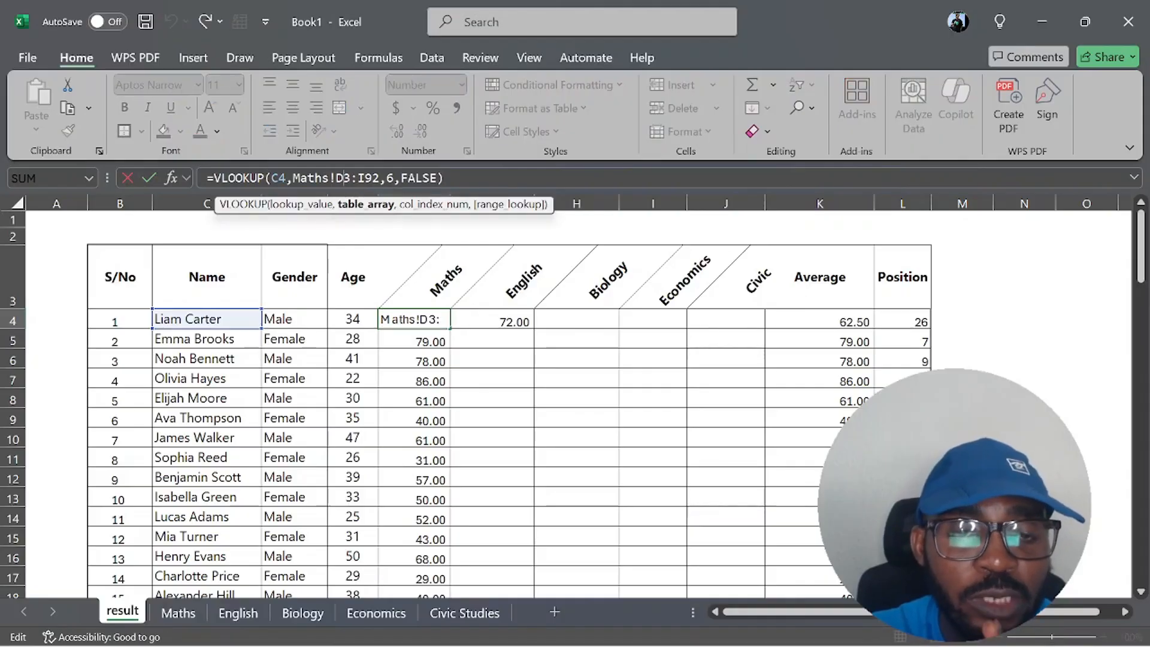
left_click(352, 205)
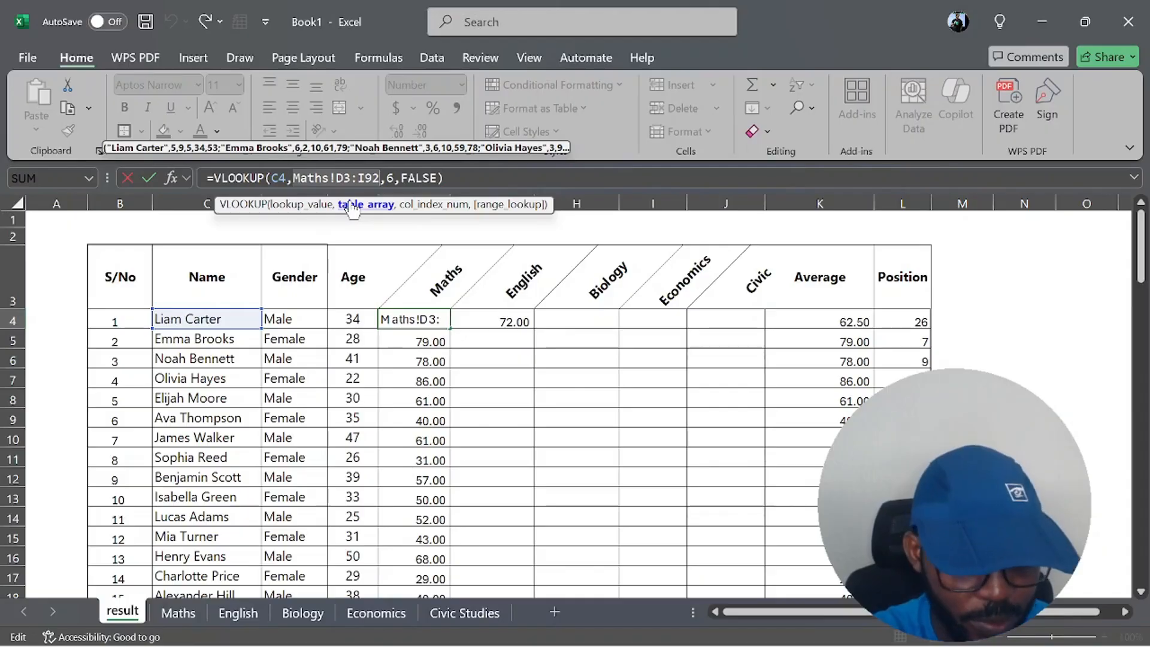
key("F4")
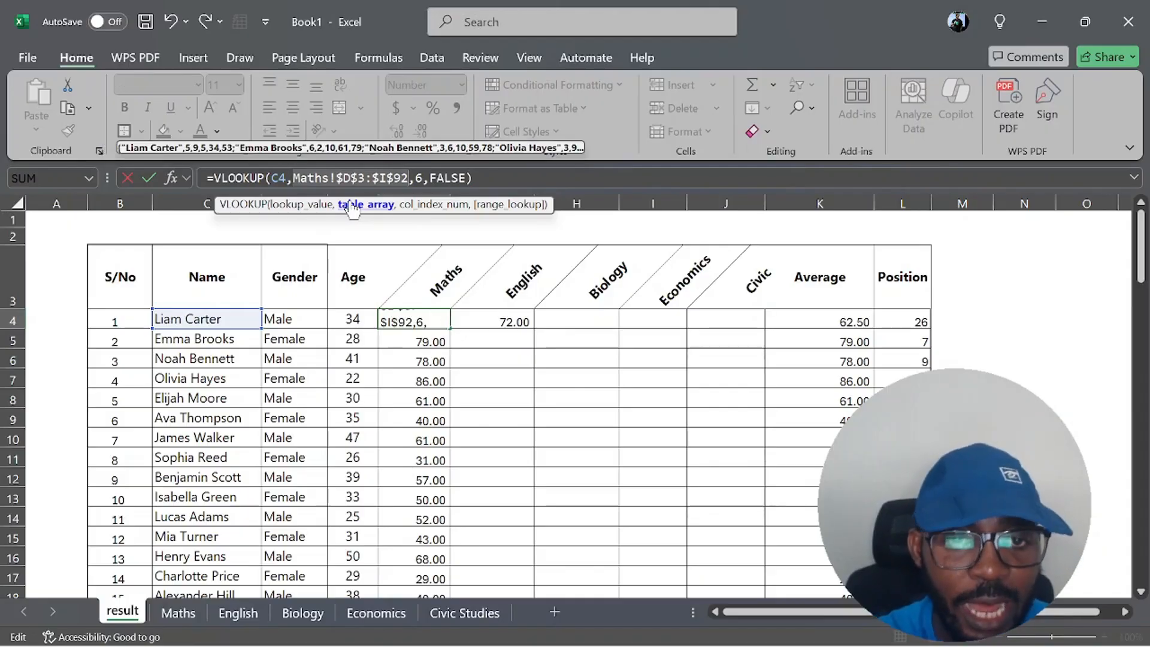
key("ctrl+Return")
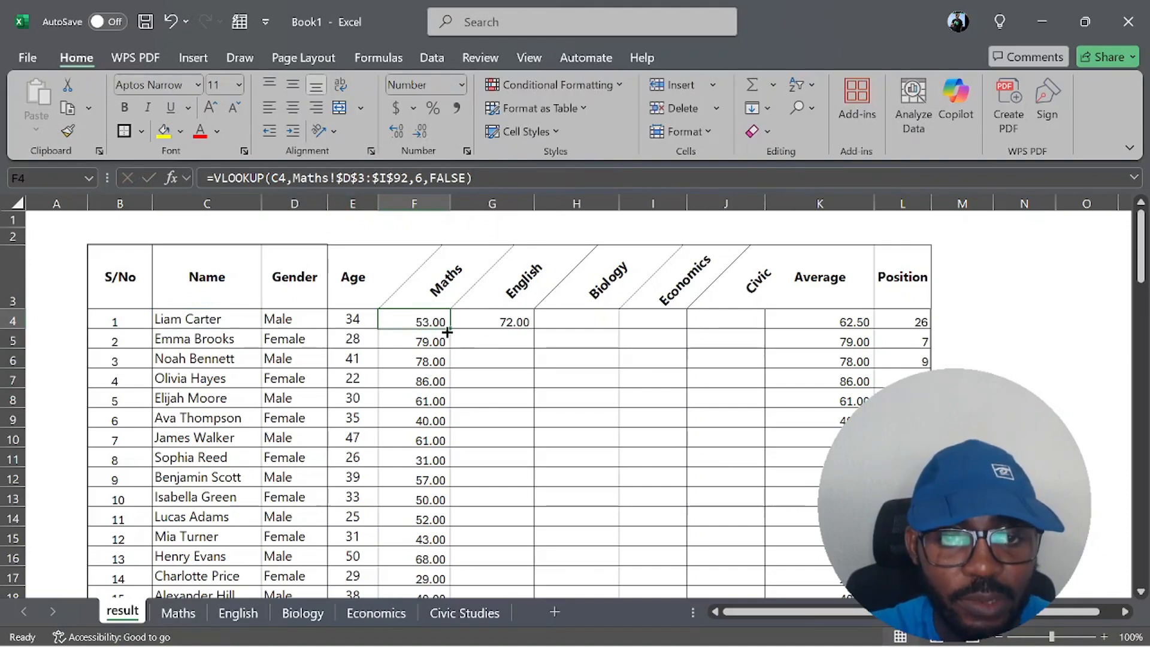
double_click(447, 331)
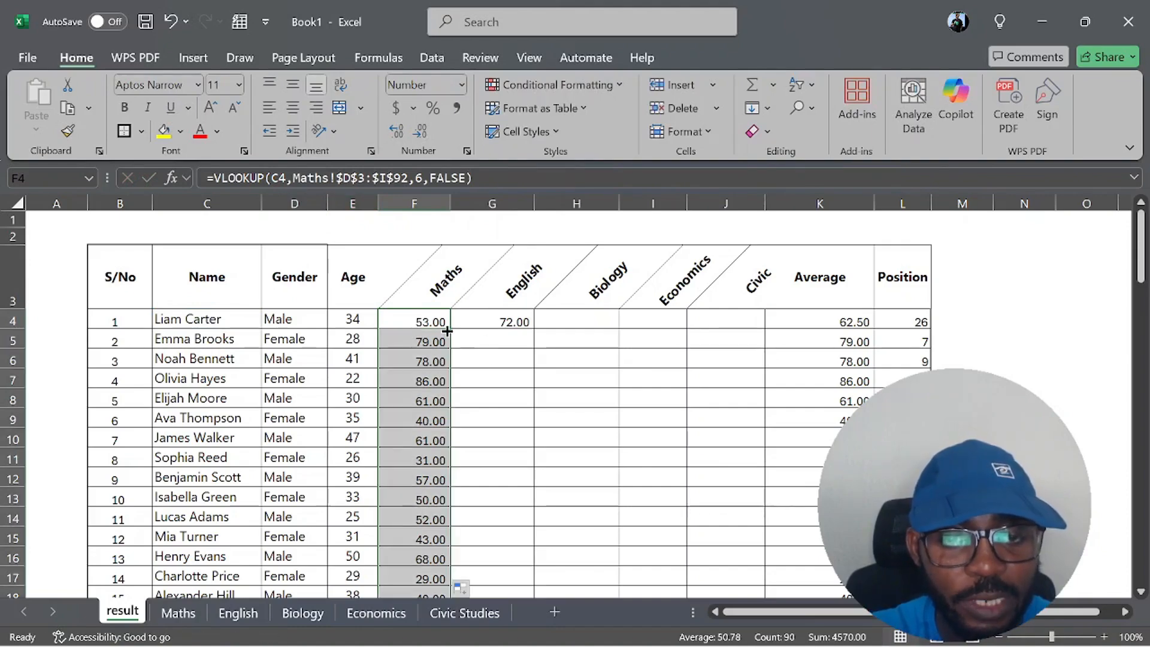
Step: Examine the Maths formulas in F4 to F7 to check the lookup value and table array references in each row
left_click(429, 341)
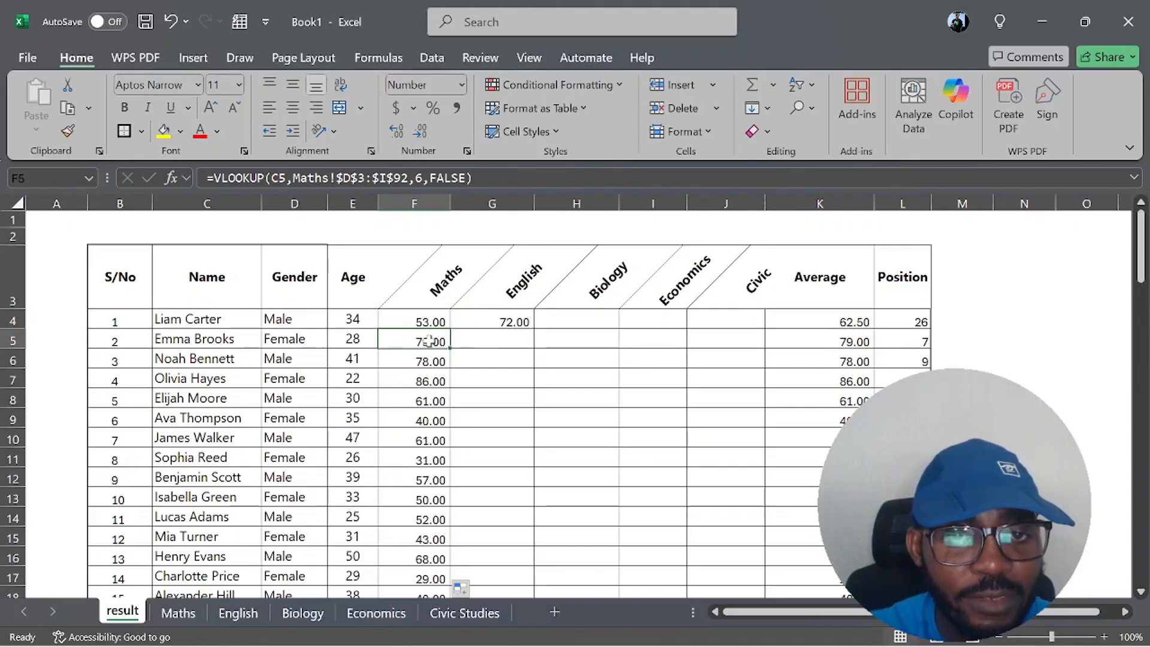
key("Down")
key("Down")
key("Down")
key("Up")
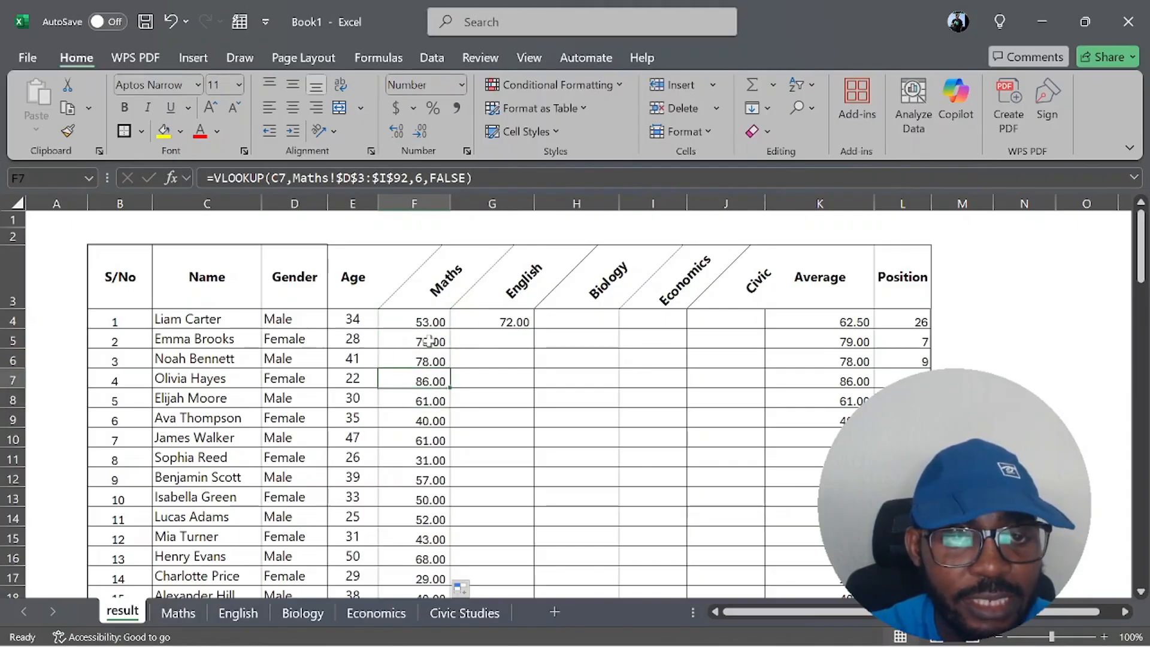
key("Up")
key("Up")
key("Up")
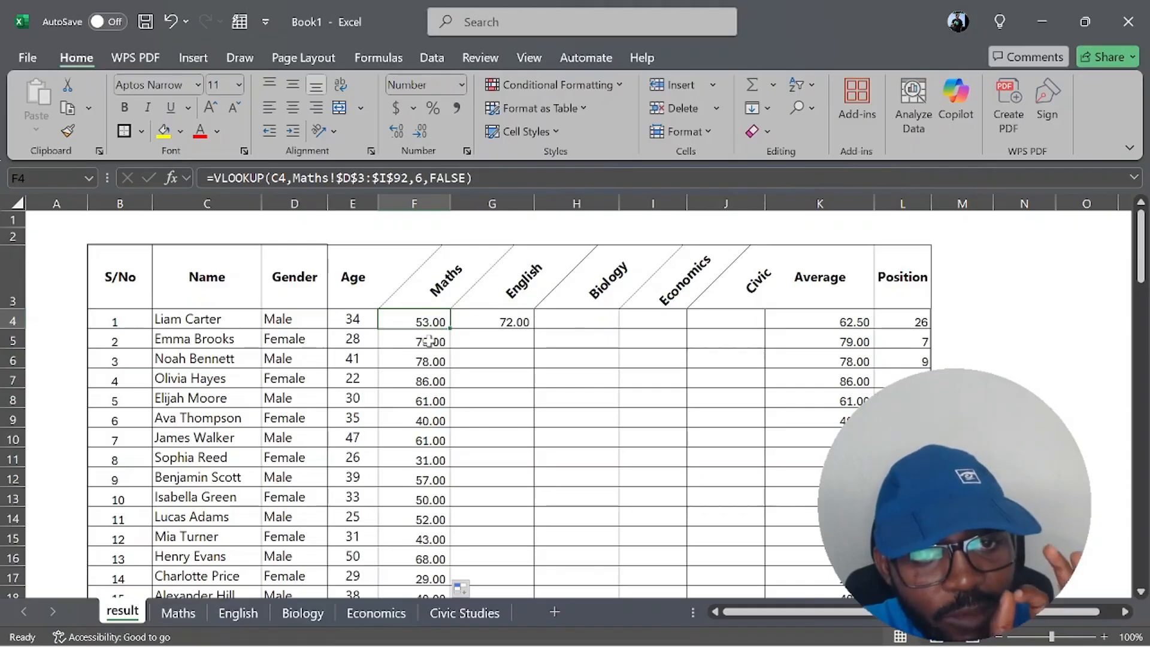
key("Down")
key("Down")
key("Down")
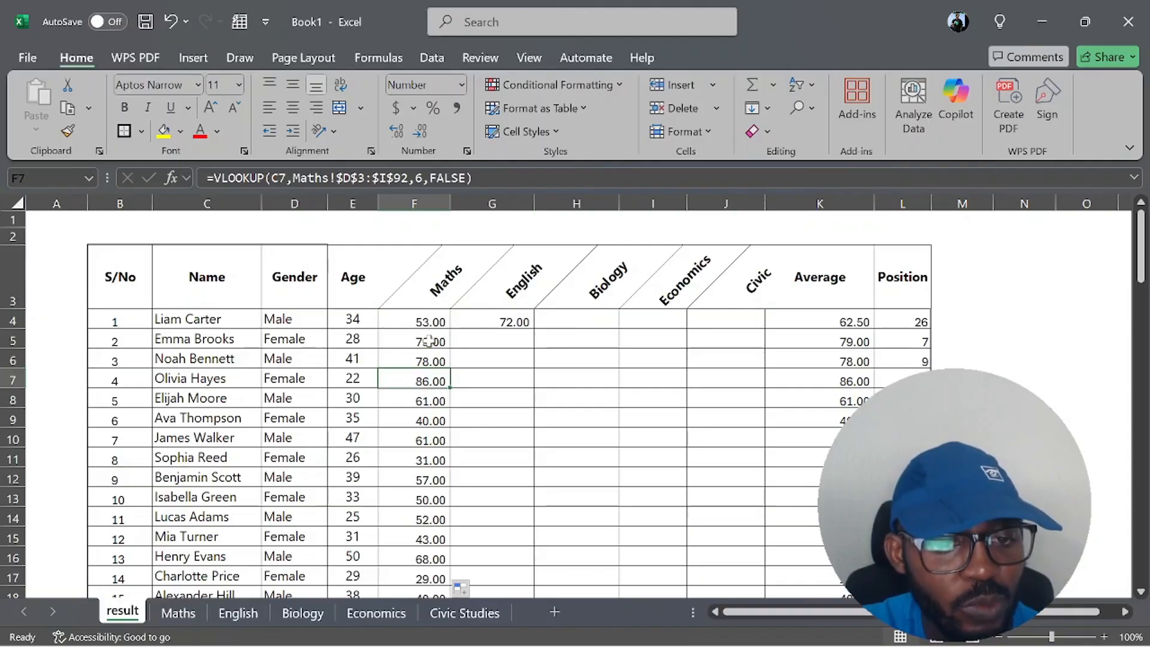
key("Up")
key("Up")
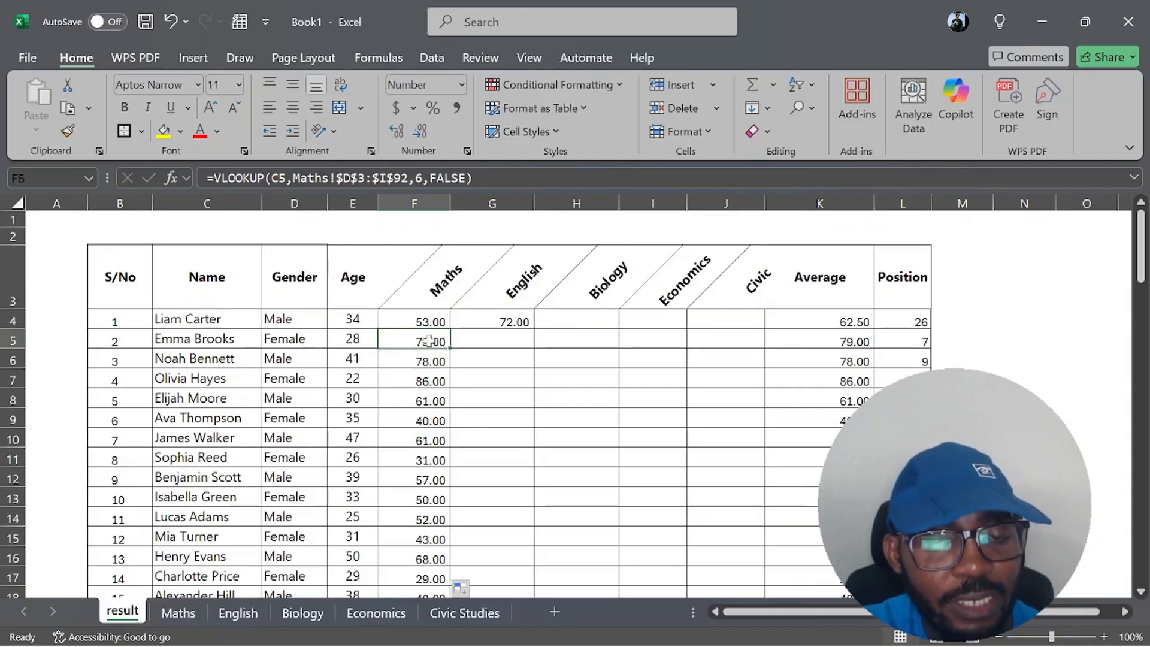
key("Up")
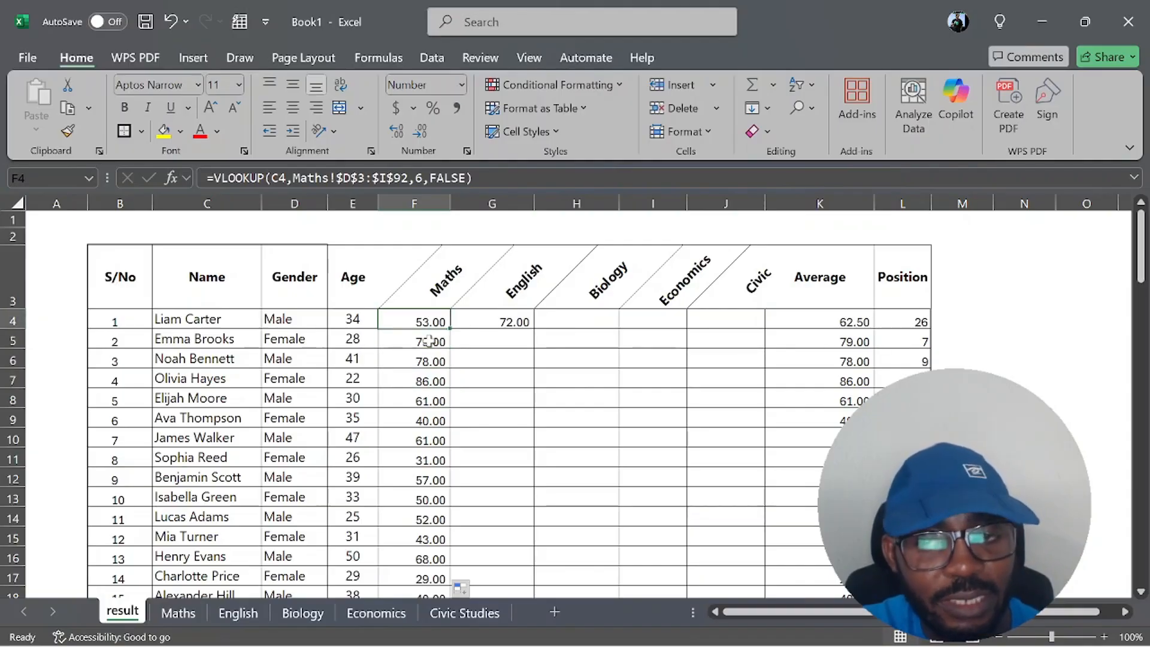